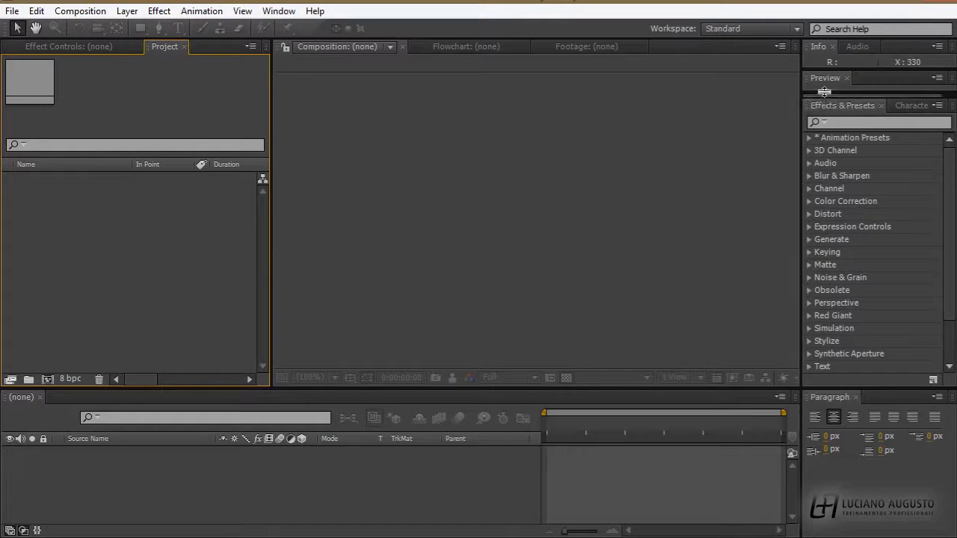
Enlarge the Effects & Presets list slightly and look through the Color Correction effects
left_click_drag(824, 91, 823, 83)
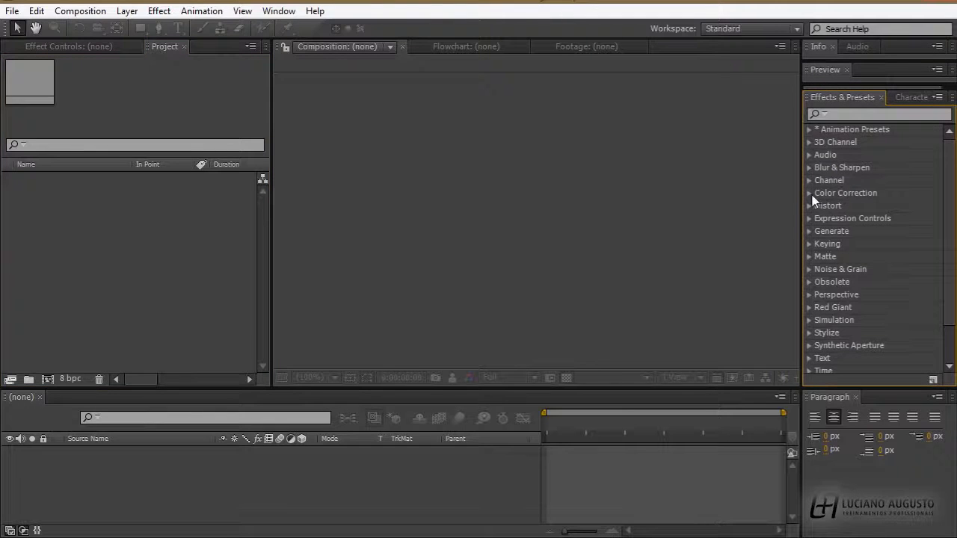
left_click(810, 193)
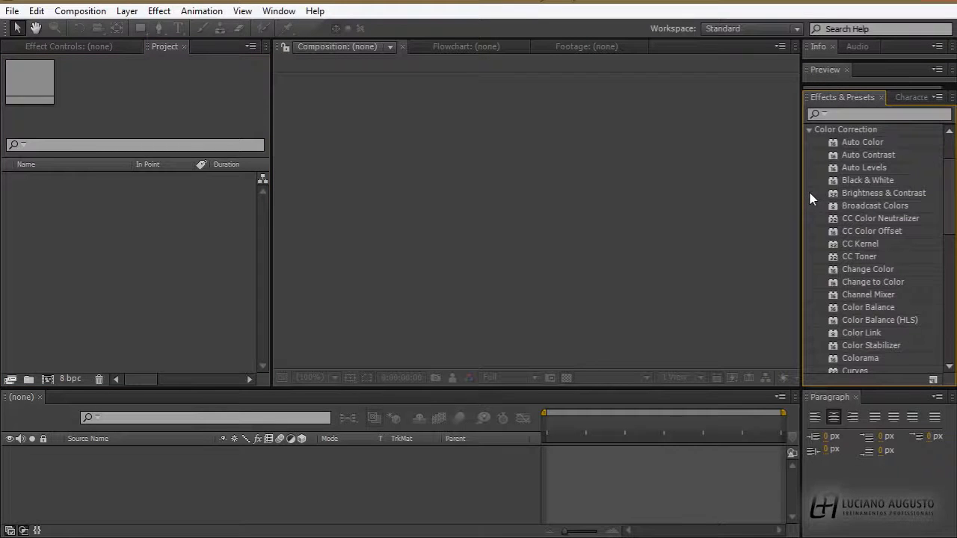
scroll(813, 198, "up", 2)
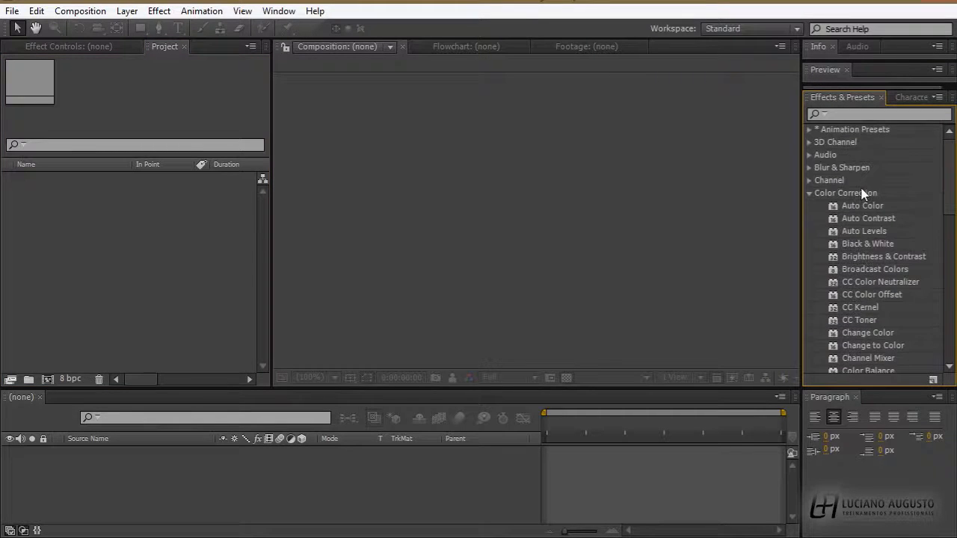
left_click(809, 194)
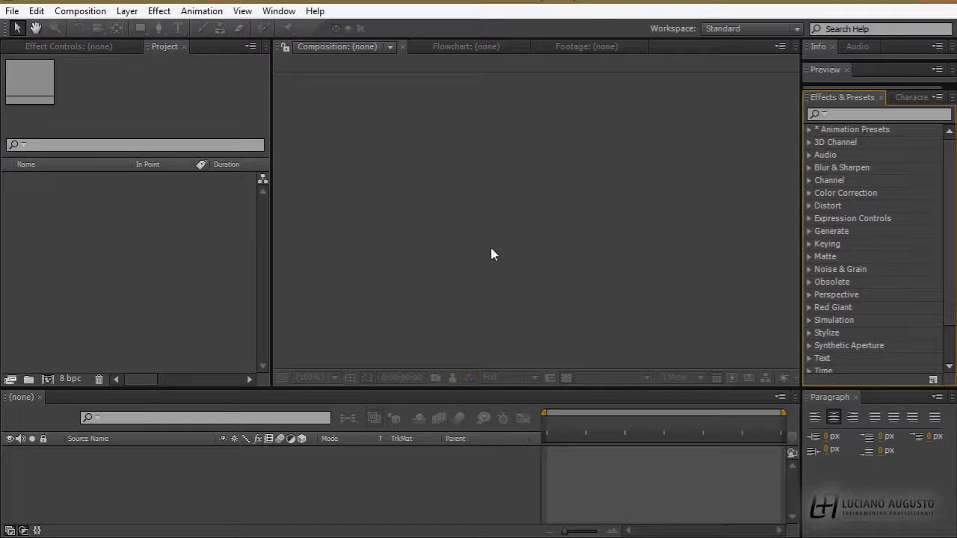
Switch to the browser to view the Amazon page for The After Effects Illusionist, and return to After Effects
key("alt+Tab")
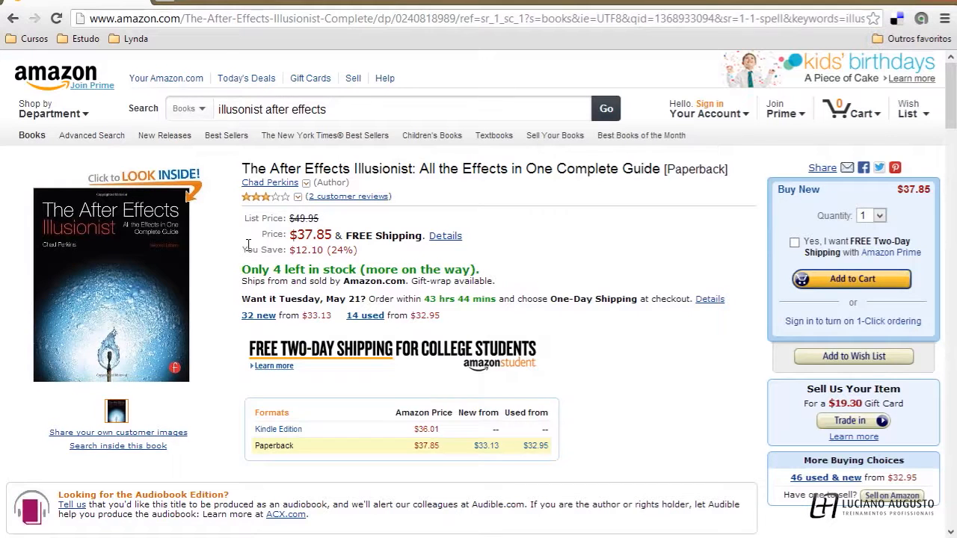
mouse_move(265, 191)
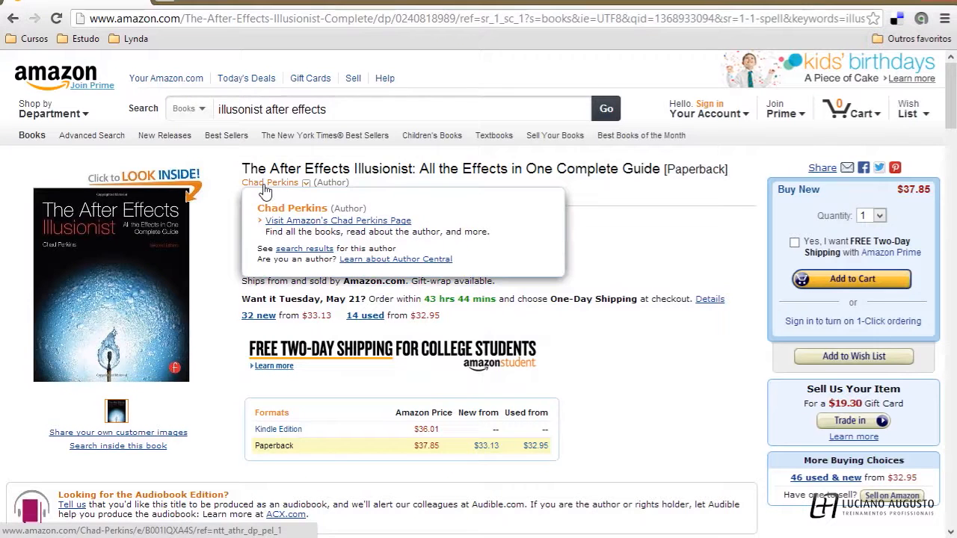
mouse_move(217, 199)
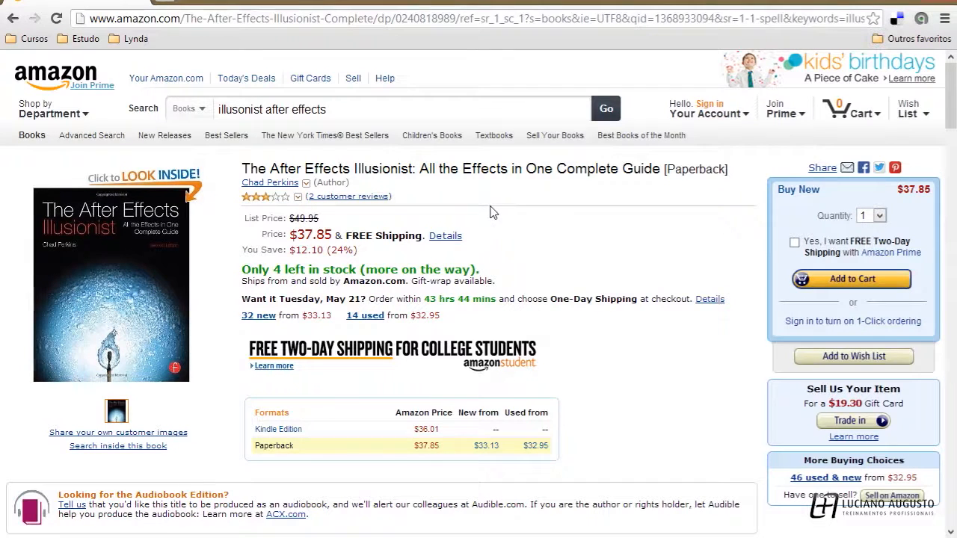
key("alt+Tab")
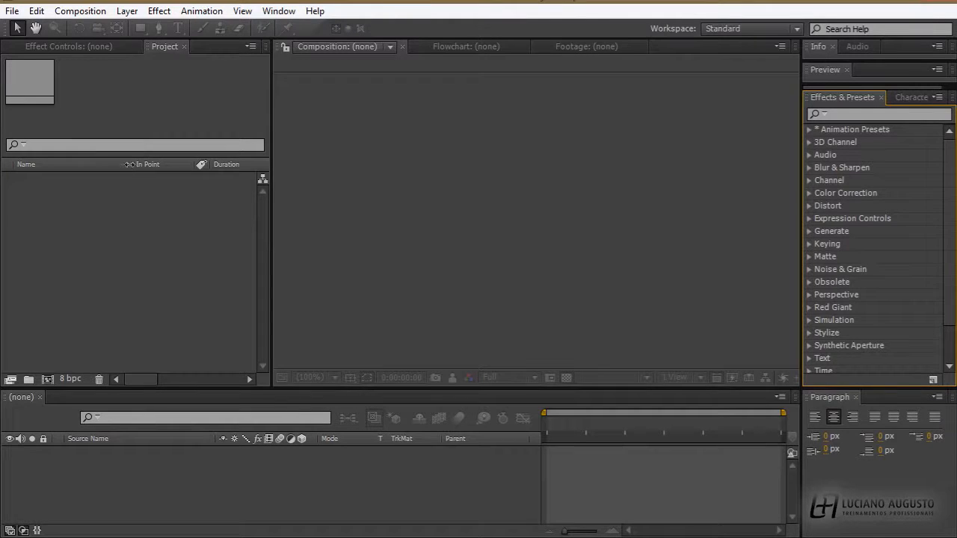
Create a composition named Espaço with the HDV/HDTV 720 29.97 preset and a duration of 10 seconds
left_click(47, 378)
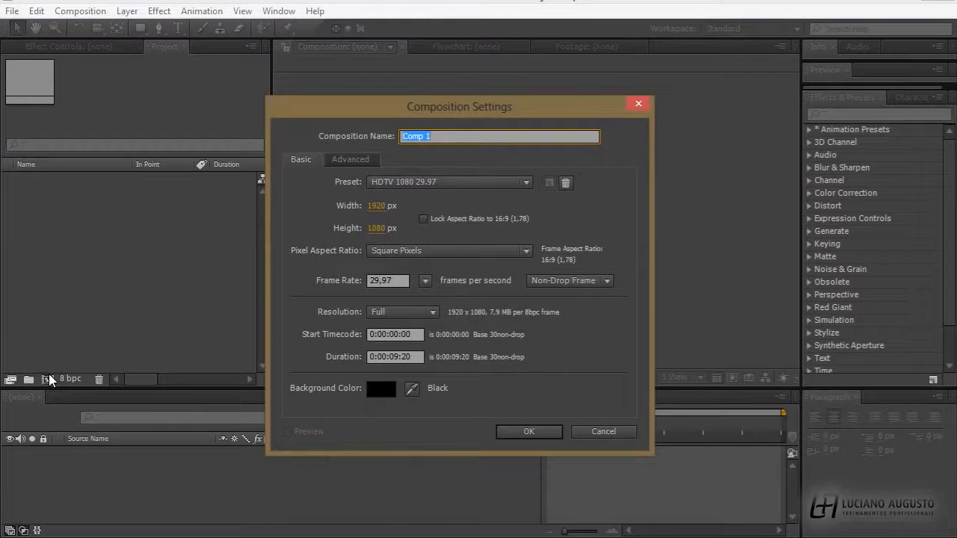
type("Espaço")
key("Tab")
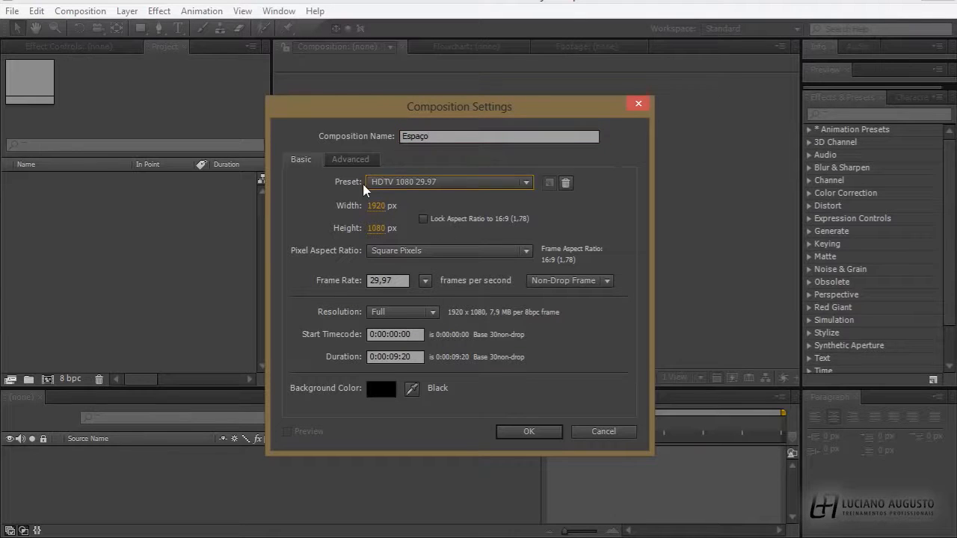
left_click(396, 185)
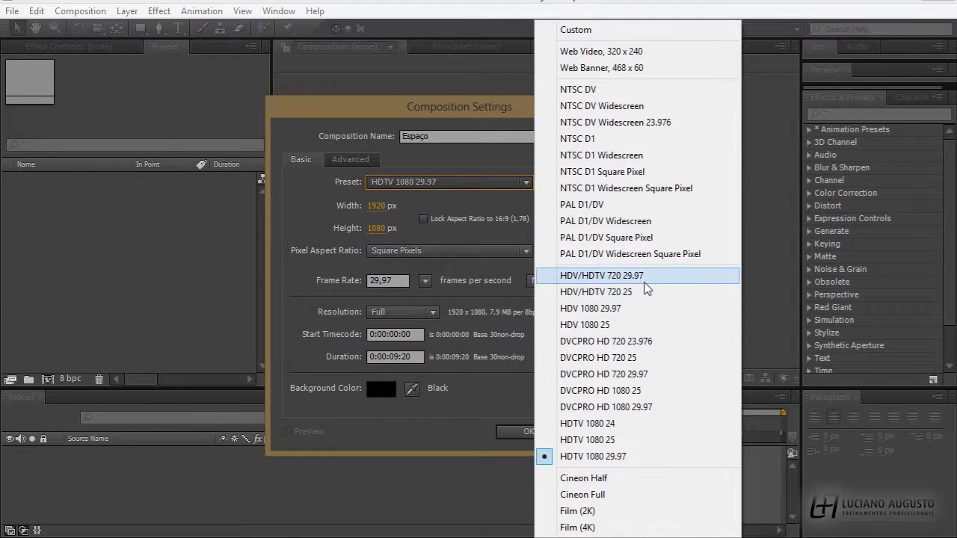
left_click(644, 281)
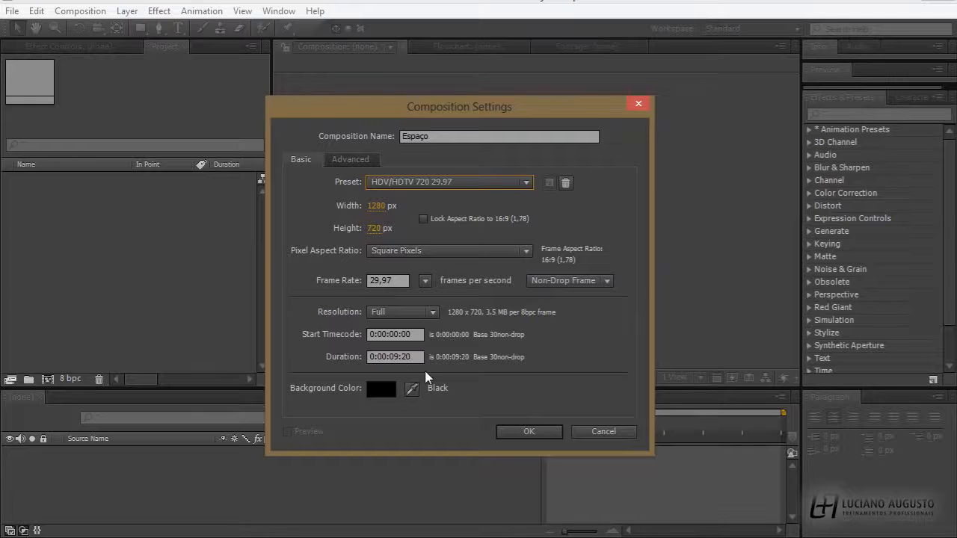
left_click(411, 357)
type("10.")
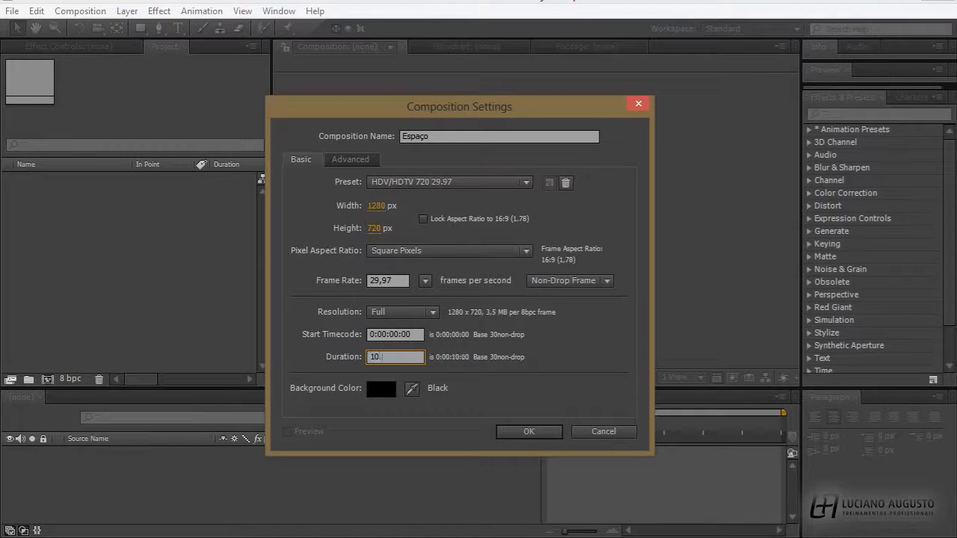
key("Return")
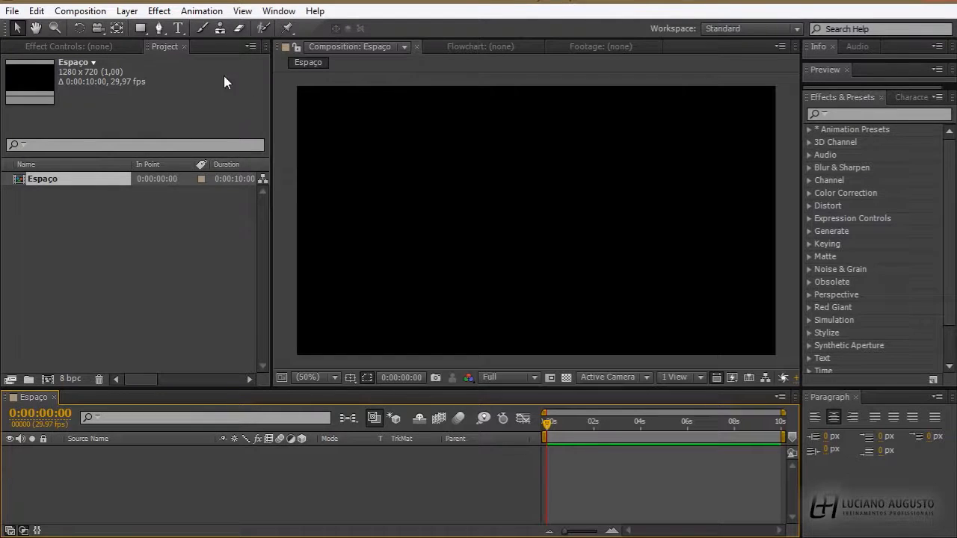
Add a solid layer named Preto to the Espaço composition, coloured near-black (010000)
left_click(126, 11)
mouse_move(255, 31)
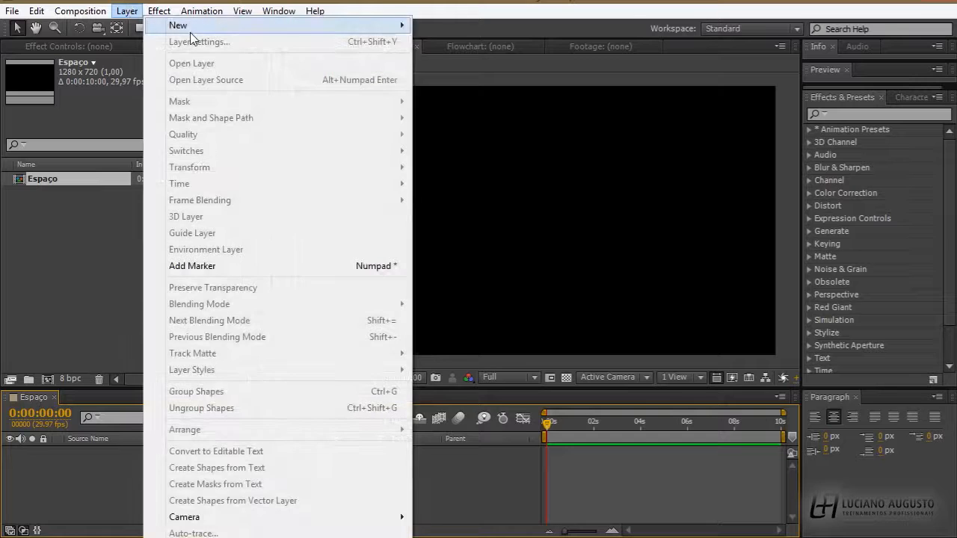
left_click(470, 43)
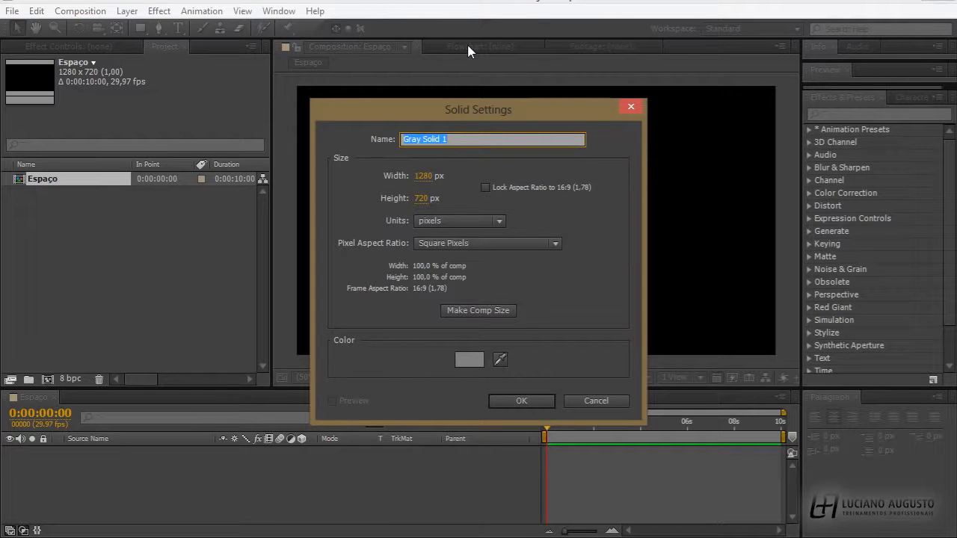
type("Preto")
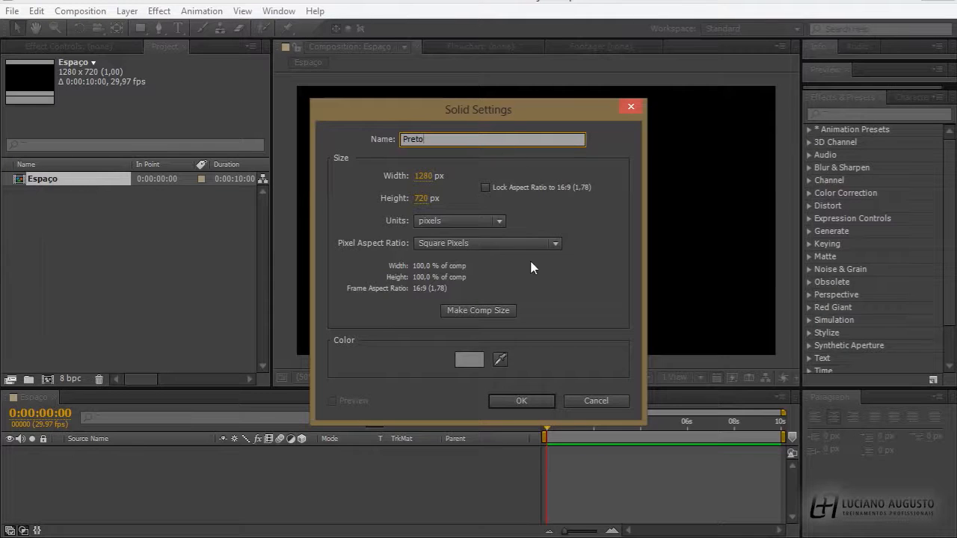
left_click(468, 360)
left_click(486, 398)
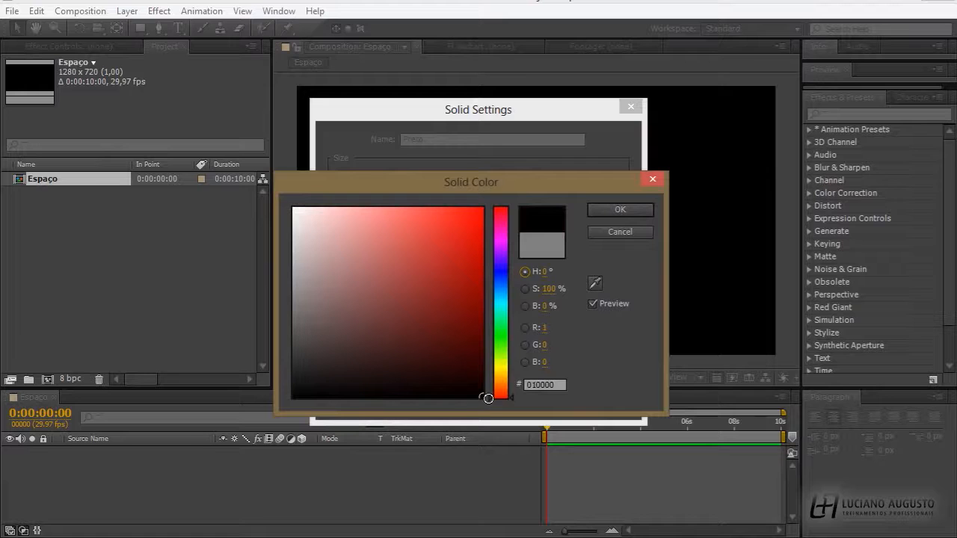
left_click(634, 208)
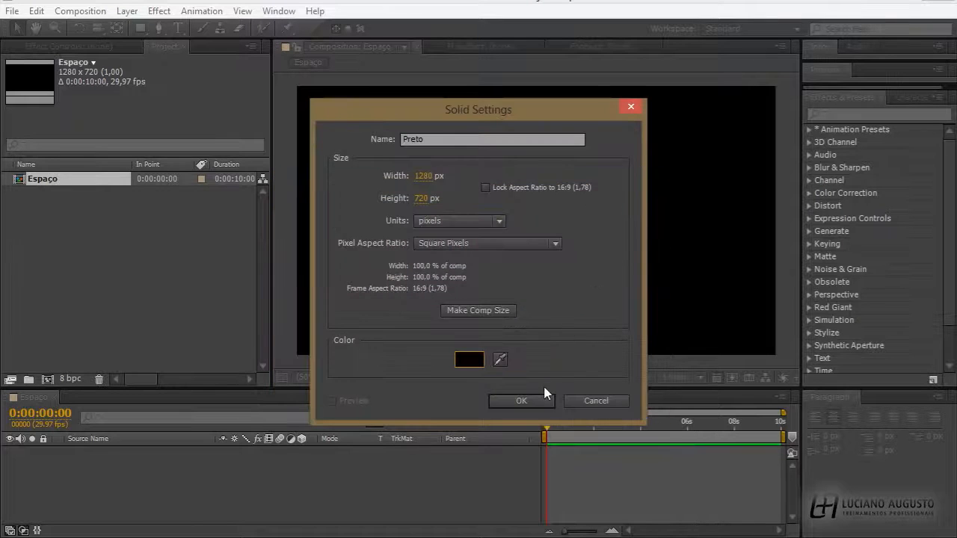
left_click(533, 400)
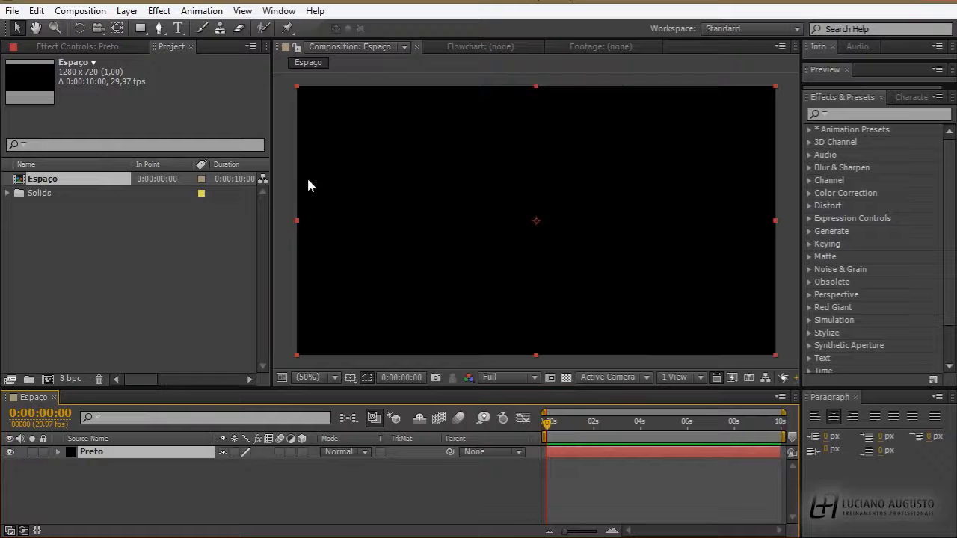
Add a second solid layer named Branco above Preto, coloured white (FFFFFF)
left_click(128, 12)
mouse_move(316, 26)
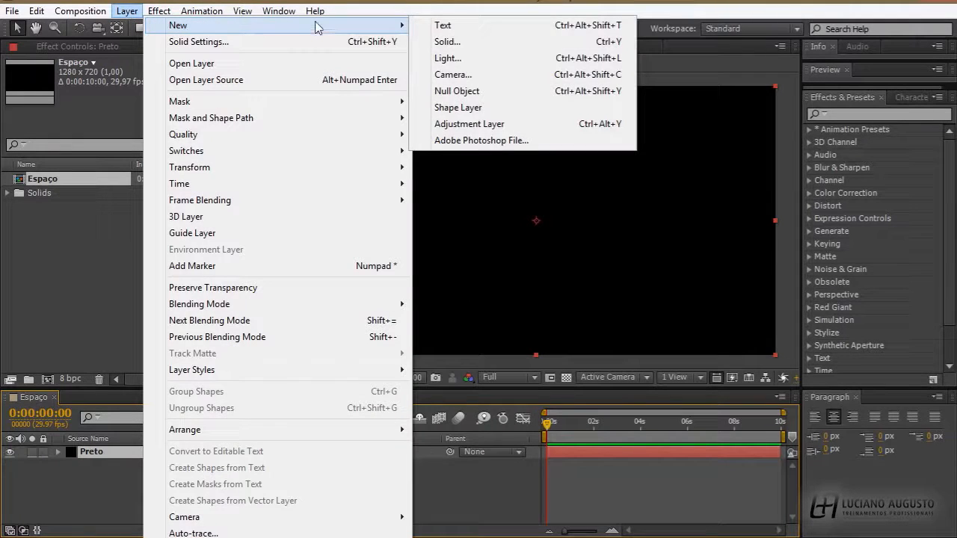
left_click(447, 42)
type("Brah")
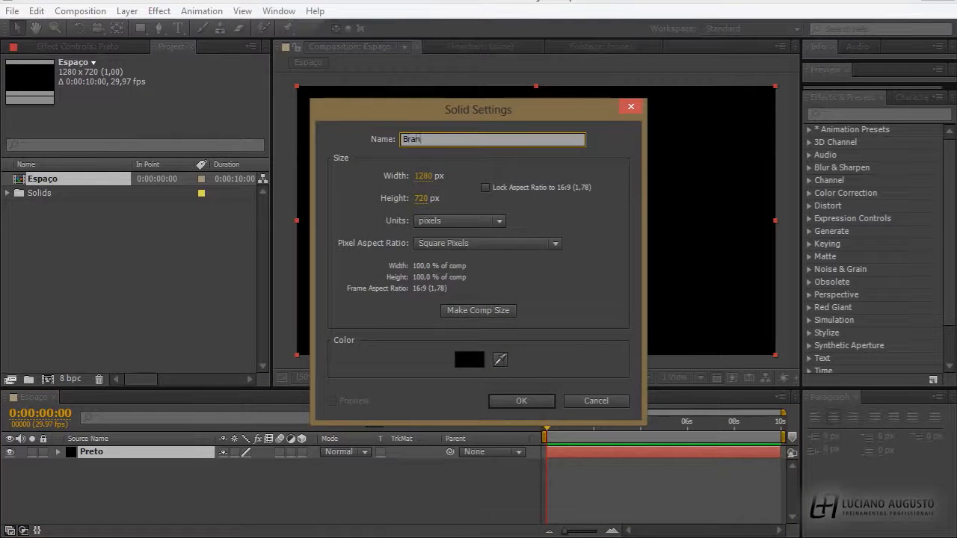
key("BackSpace")
type("nco")
left_click(477, 357)
left_click(333, 263)
left_click_drag(332, 263, 271, 201)
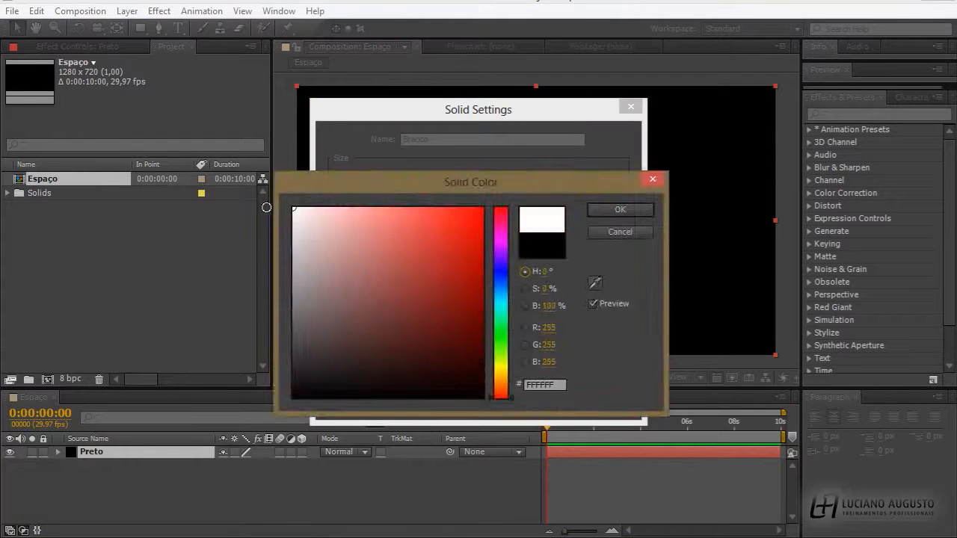
left_click(620, 209)
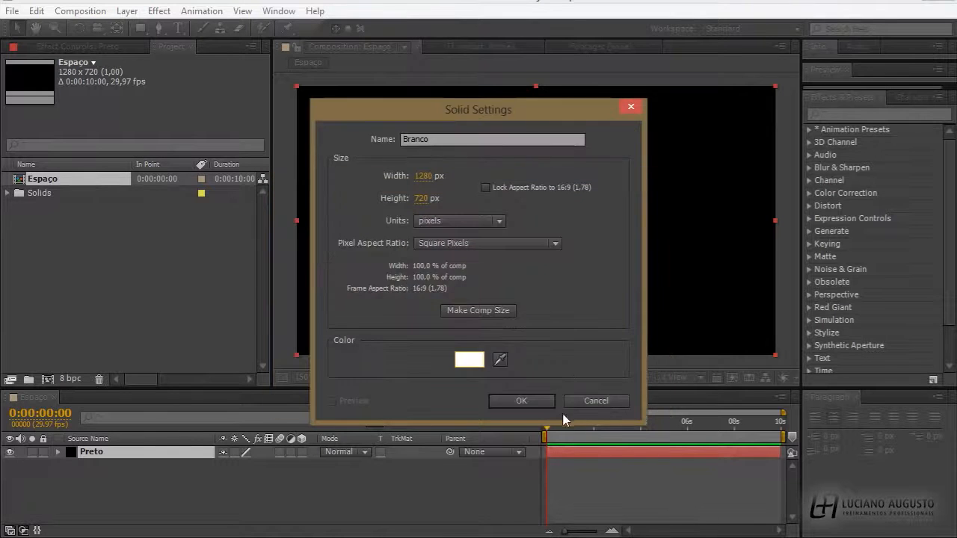
left_click(534, 402)
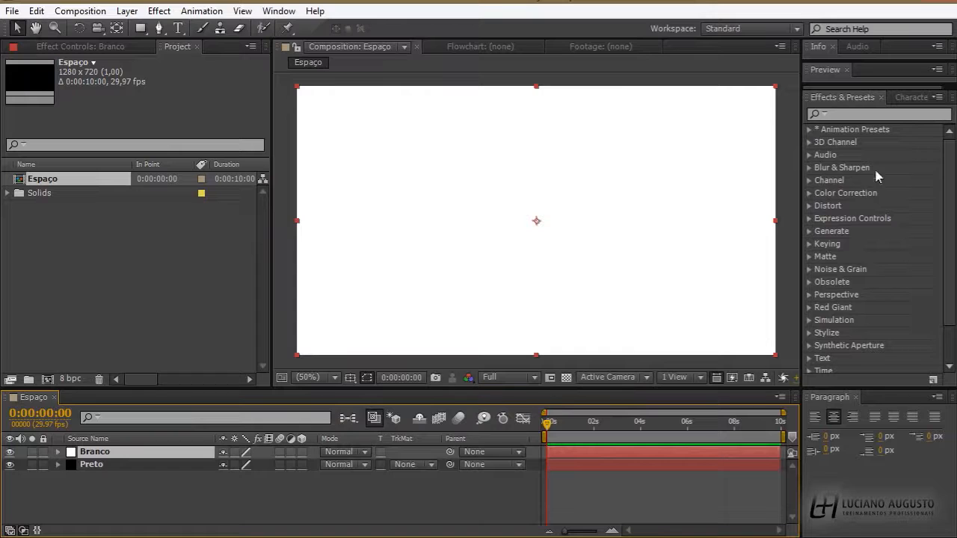
Search the effects for "star" and apply CC Star Burst to the Branco solid
left_click(846, 113)
left_click(844, 115)
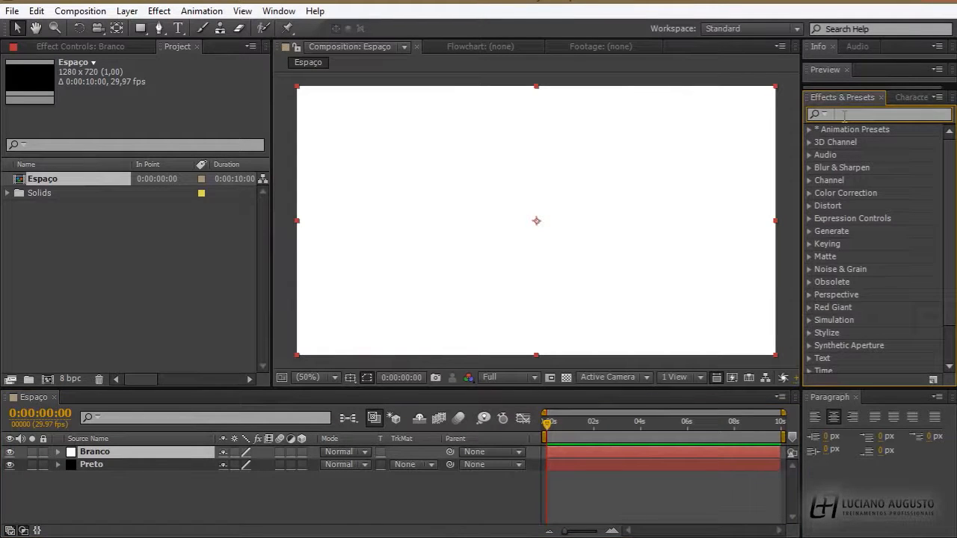
type("star")
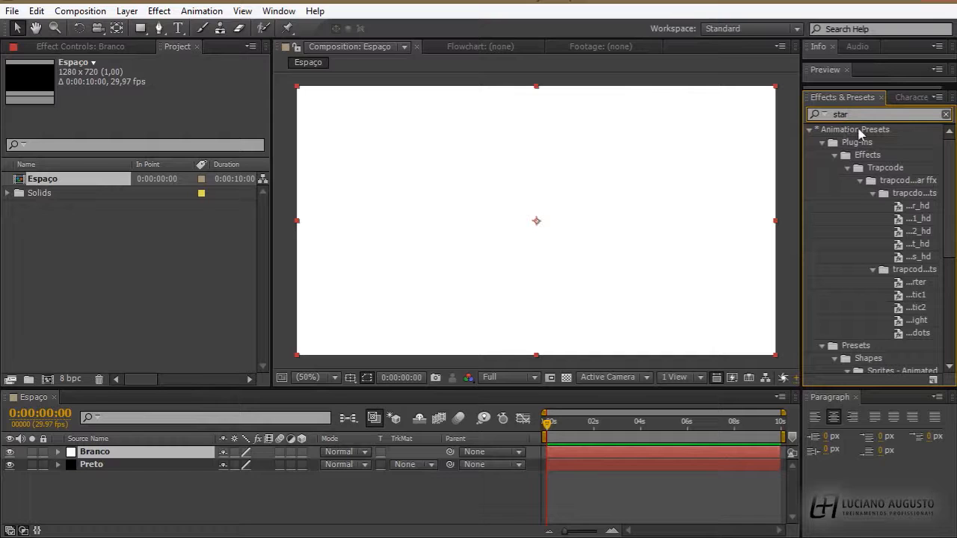
left_click(809, 132)
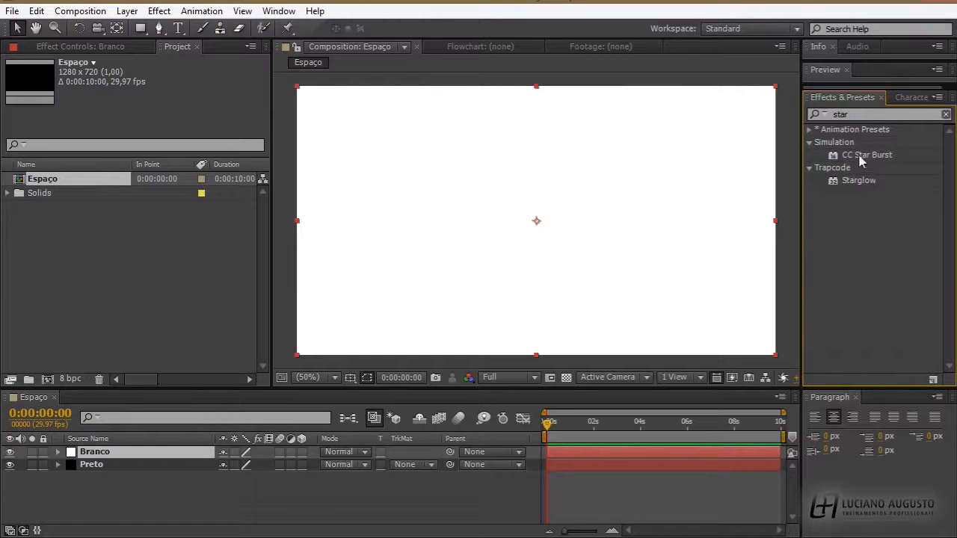
left_click_drag(833, 155, 642, 174)
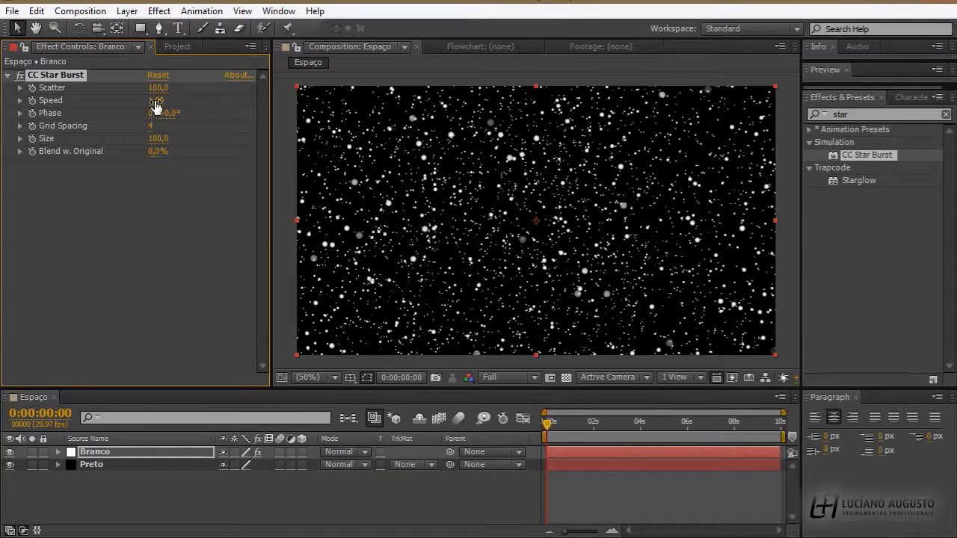
Set the CC Star Burst Speed to 0, previewing the star motion before and after the change
key("space")
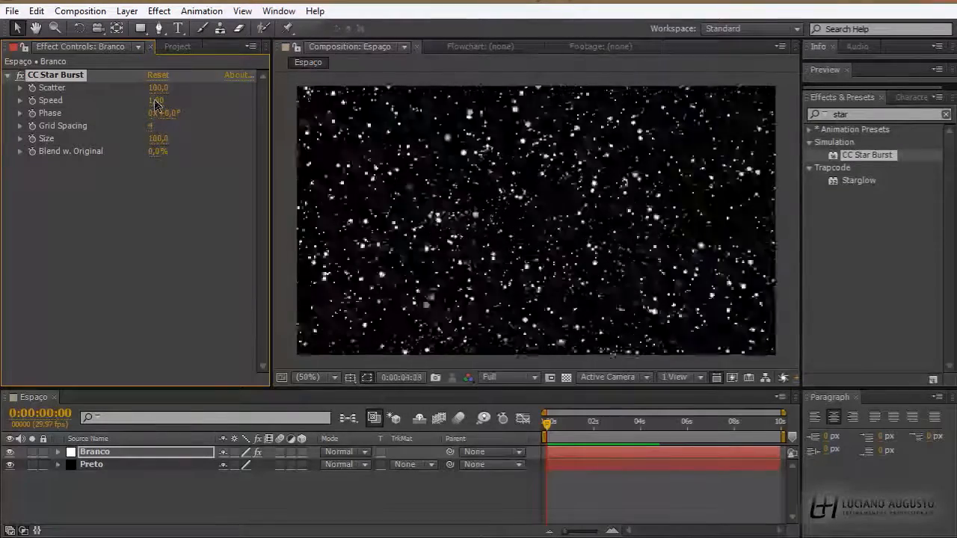
left_click(155, 100)
left_click(154, 100)
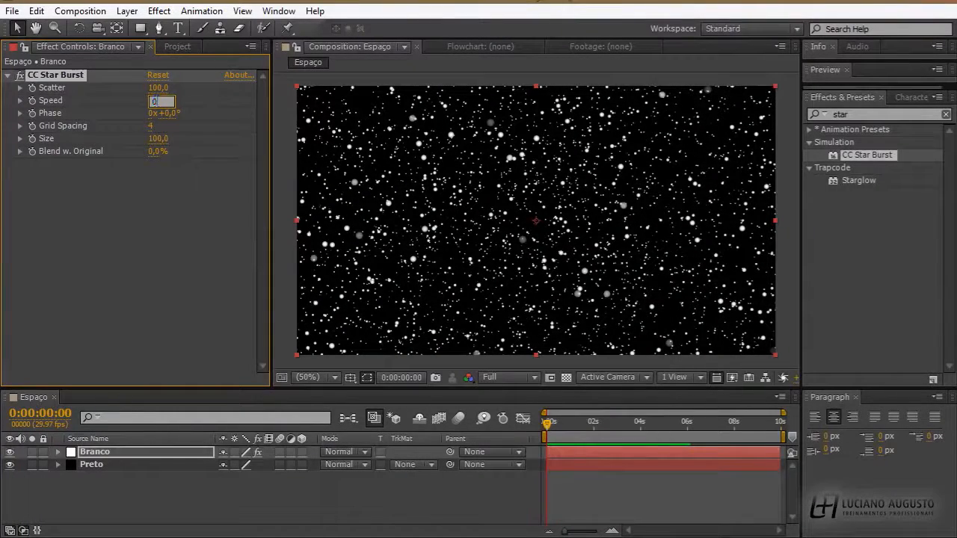
left_click(203, 100)
key("space")
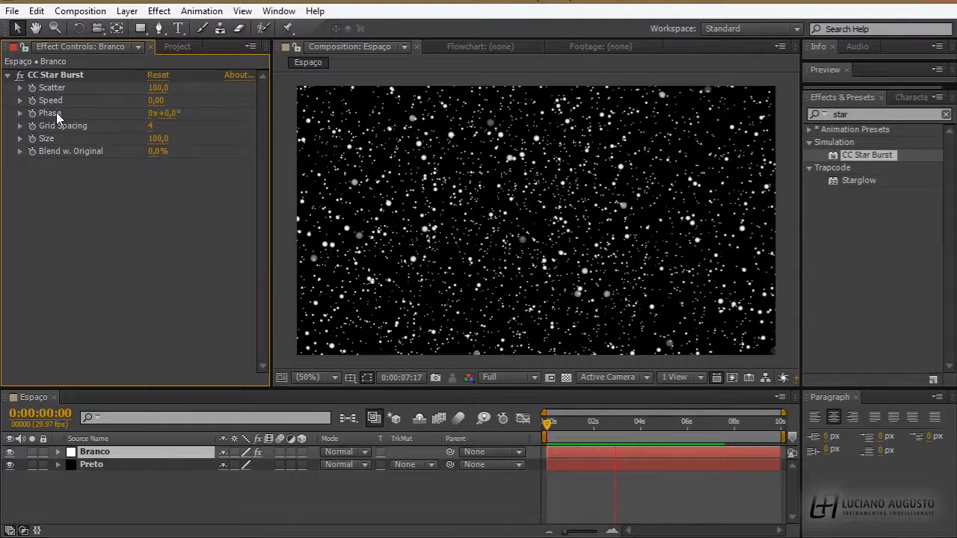
key("space")
Set the CC Star Burst Phase to -10° and its Scatter to 0
mouse_move(172, 117)
left_mouse_down()
mouse_move(233, 107)
mouse_move(172, 121)
left_mouse_up()
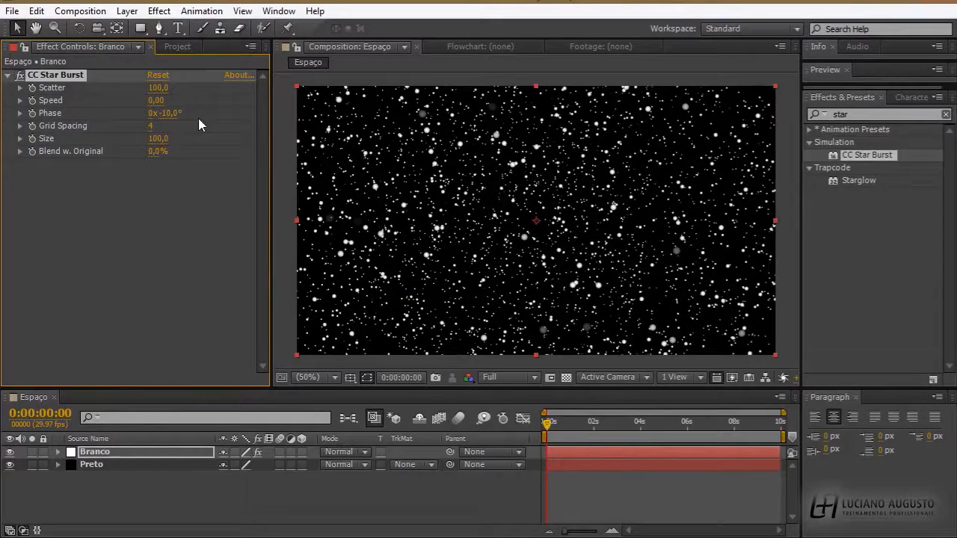
left_click(157, 88)
type("0")
key("Return")
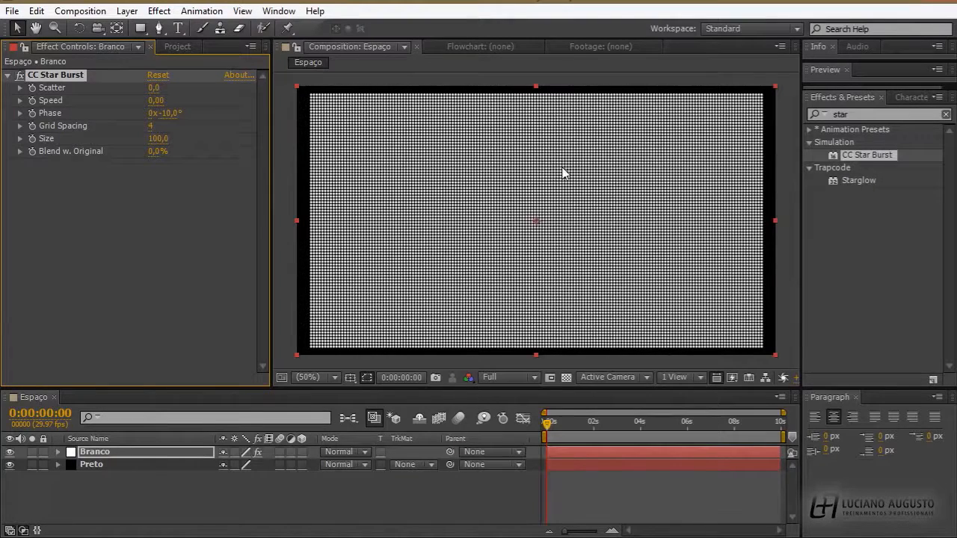
Increase the CC Star Burst Grid Spacing to 32
mouse_move(153, 129)
left_mouse_down()
mouse_move(181, 124)
mouse_move(162, 127)
left_mouse_up()
left_click_drag(151, 126, 177, 127)
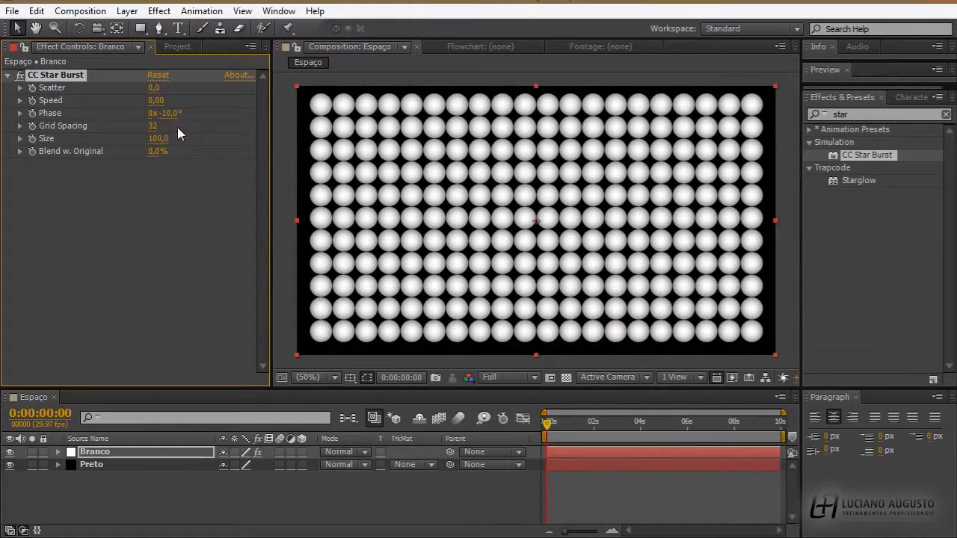
Set the CC Star Burst Scatter to 157 and its Grid Spacing to 1 to form fine scattered stars
left_click_drag(177, 133, 128, 134)
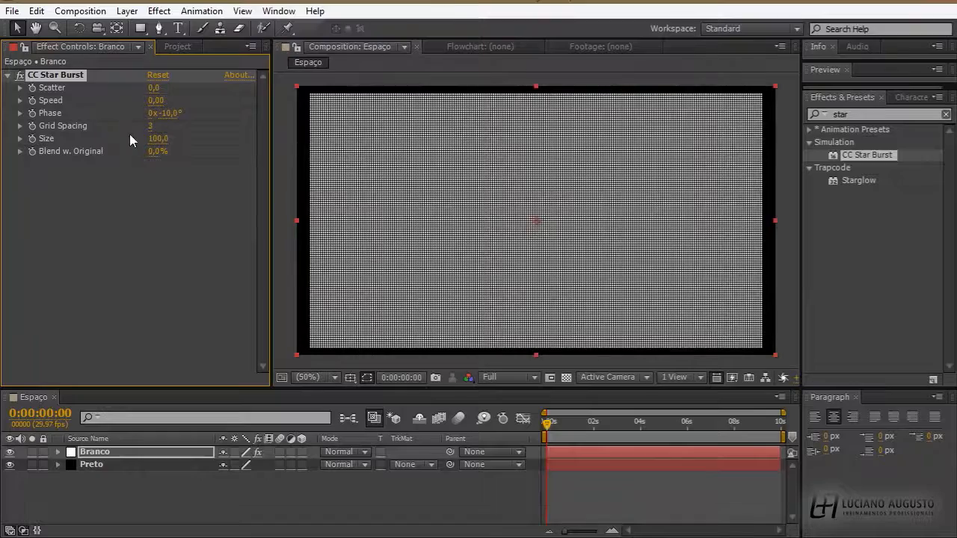
left_click_drag(154, 88, 265, 90)
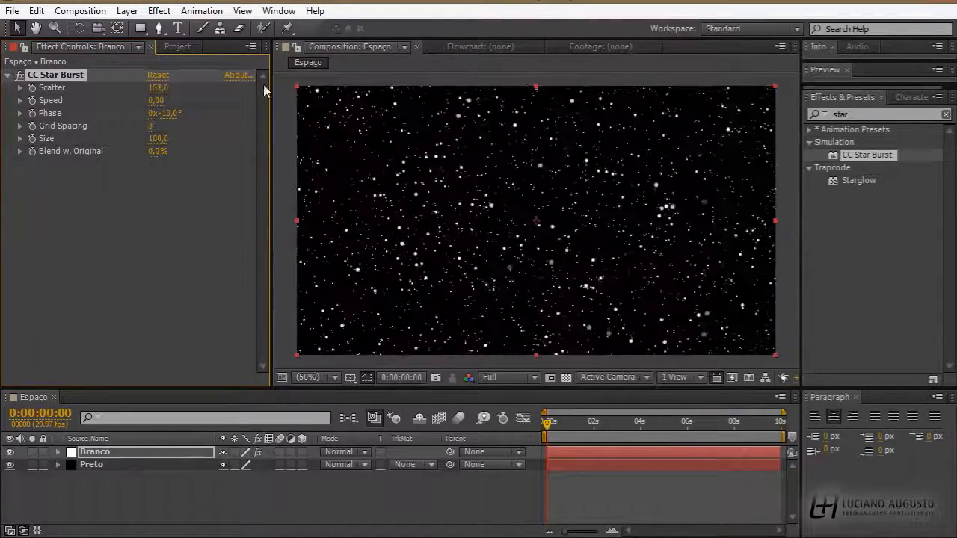
left_click_drag(151, 127, 148, 128)
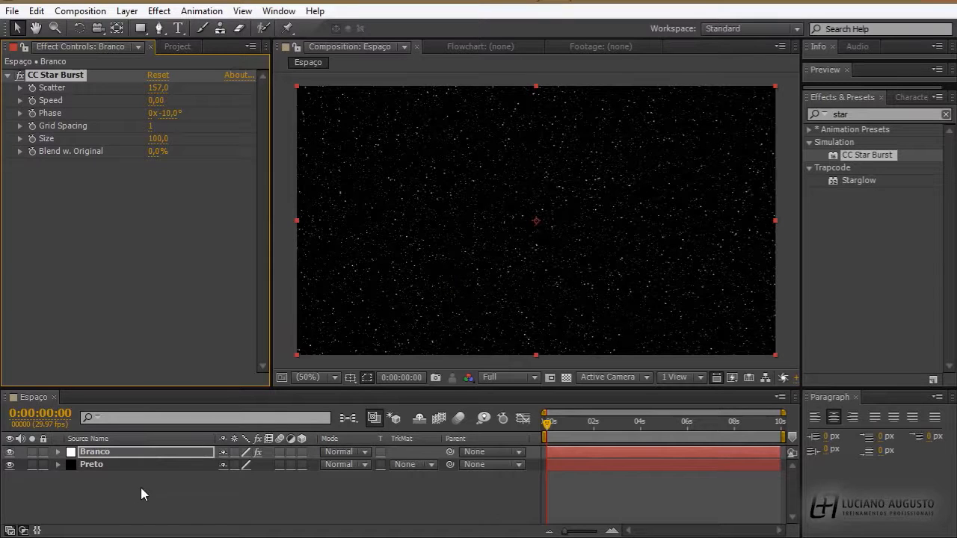
Create a new 1280 x 720 px solid named Azul with a dark blue colour of hue 232°
left_click(129, 15)
mouse_move(242, 28)
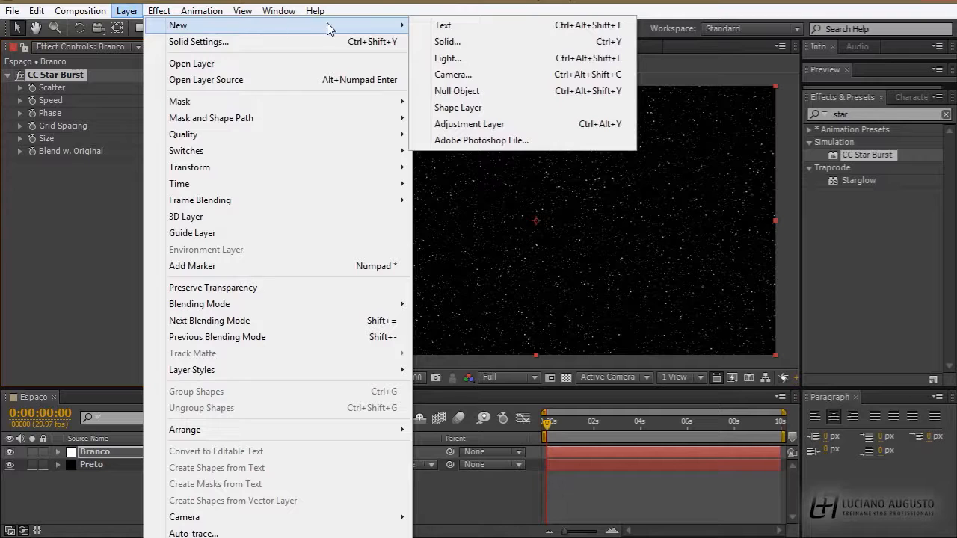
left_click(444, 43)
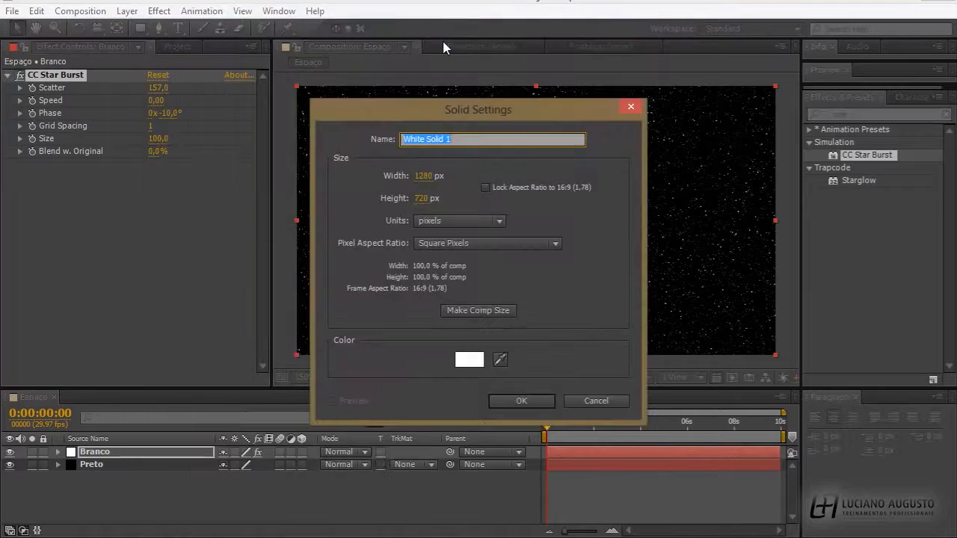
type("B")
left_click(469, 360)
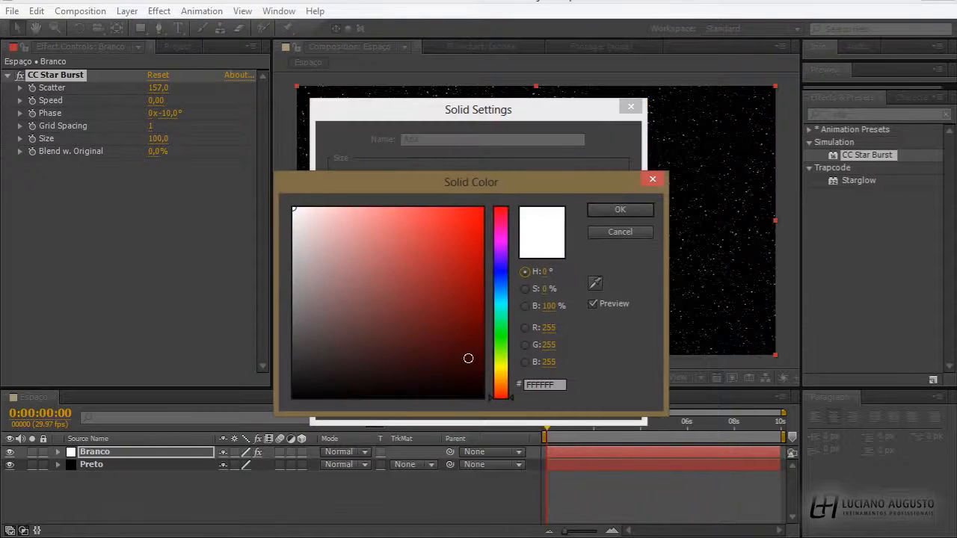
left_click(501, 275)
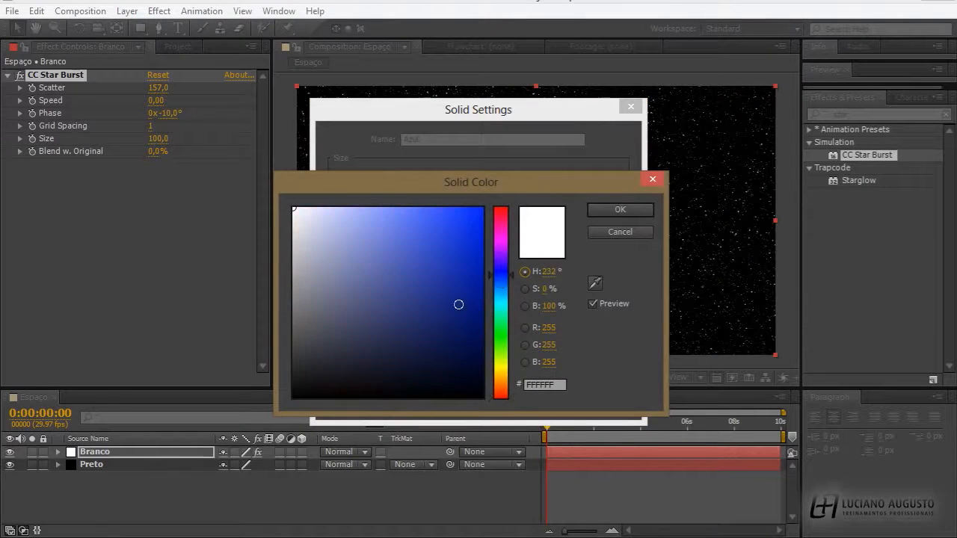
left_click(441, 334)
left_click(635, 210)
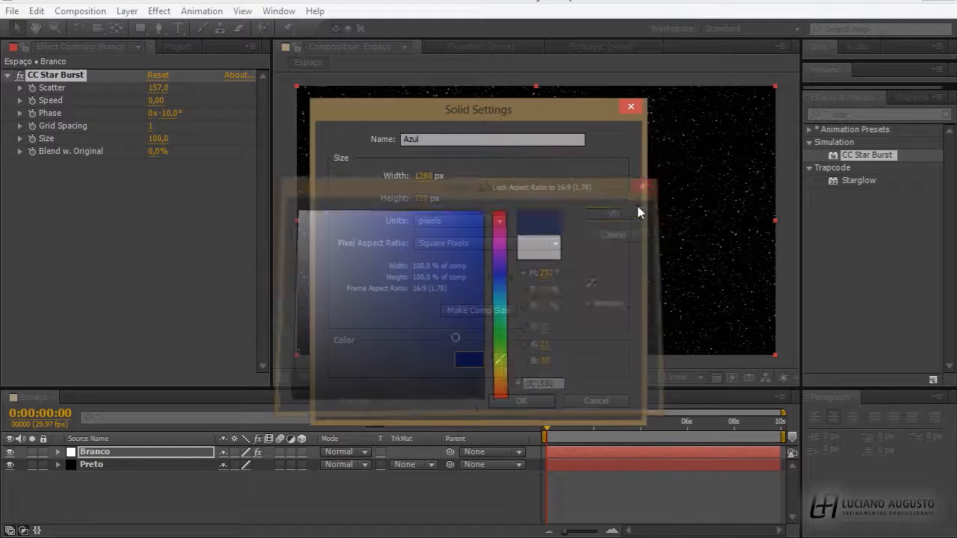
left_click(521, 401)
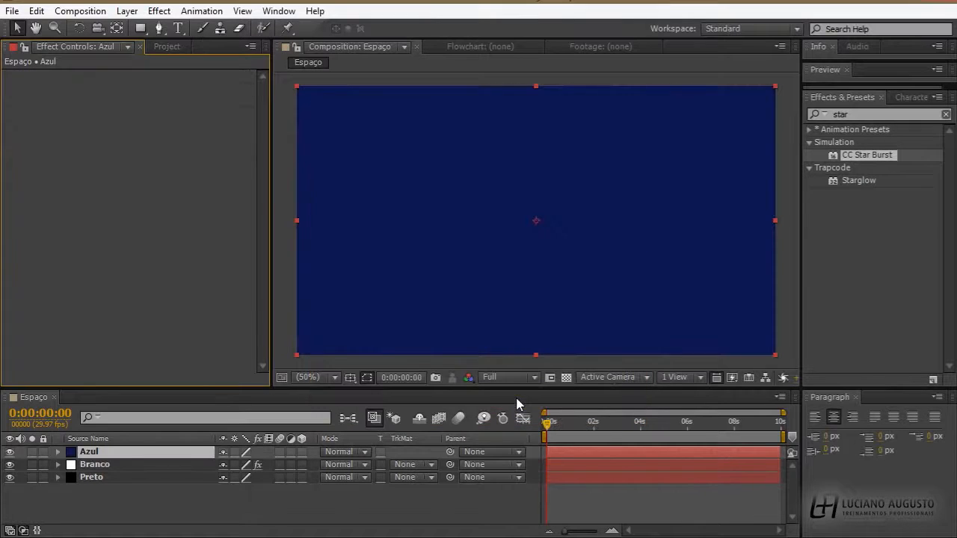
Search the effects for "fractal" and apply Fractal Noise to the Azul solid
left_click(858, 114)
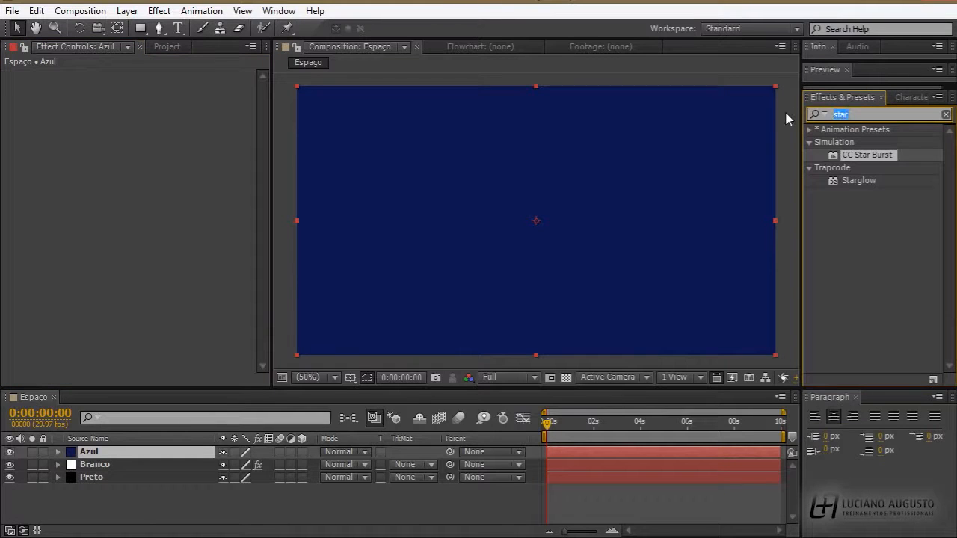
type("fractal")
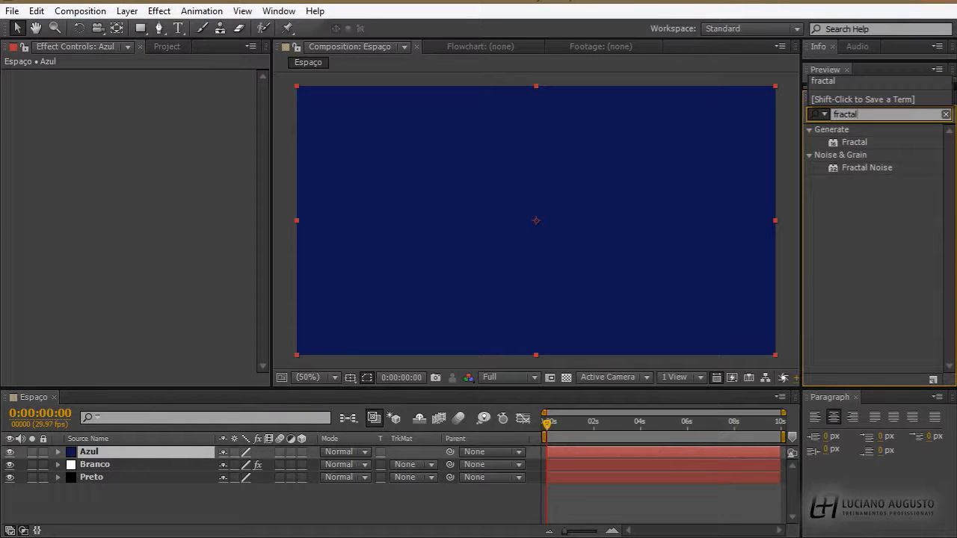
left_click(865, 170)
left_click_drag(861, 170, 727, 183)
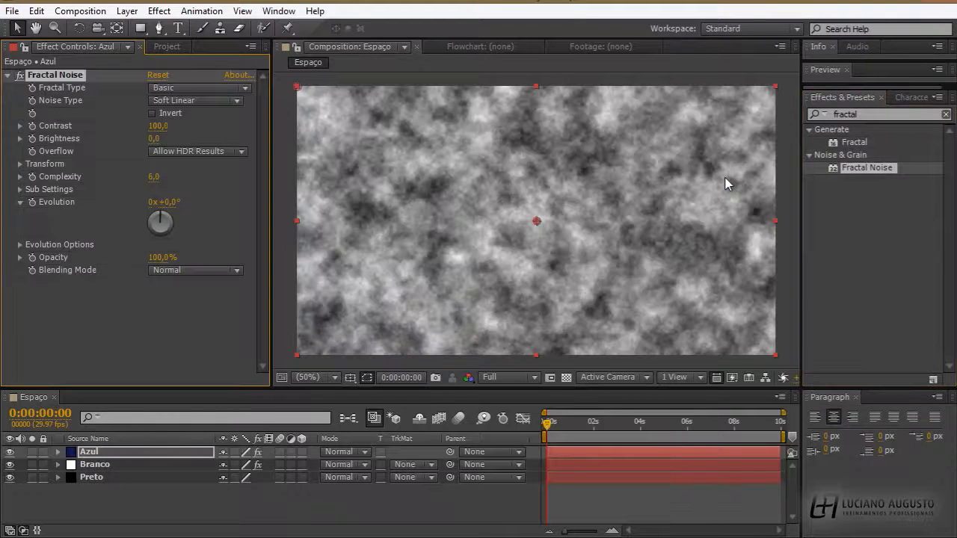
Search the effects for "tint" and apply Tint to the Azul solid
left_click(875, 115)
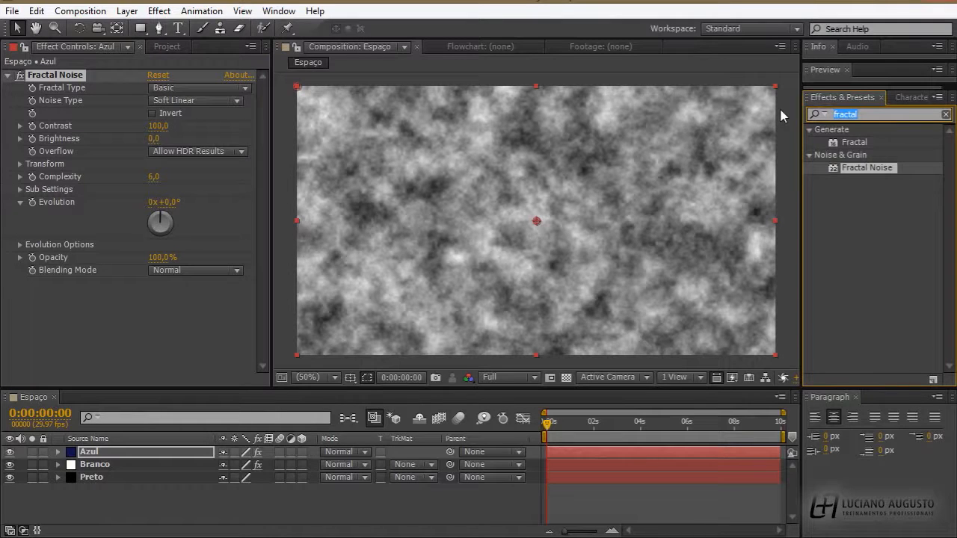
type("tint")
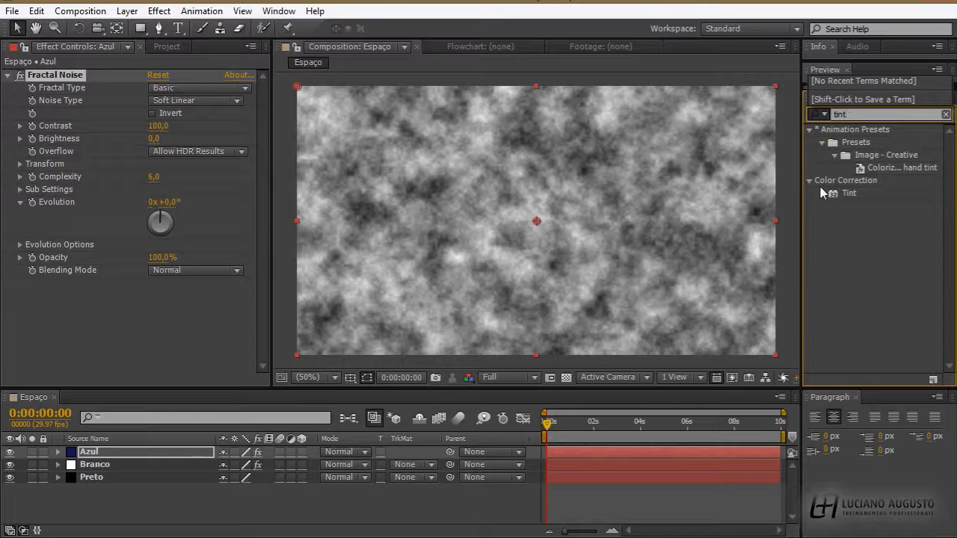
left_click_drag(828, 196, 688, 207)
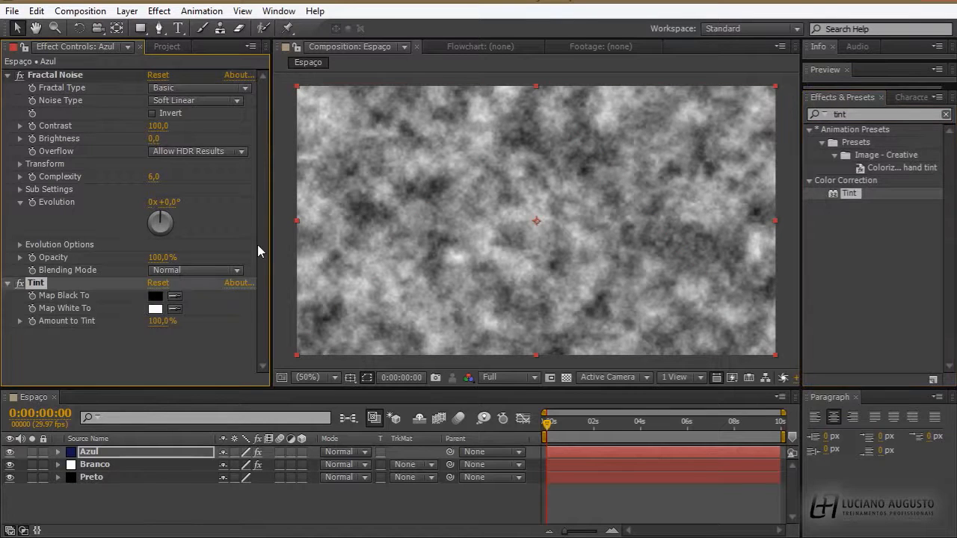
Set the Tint effect's Map Black To colour to dark blue 000935
left_click(156, 297)
left_click(501, 275)
left_click(474, 334)
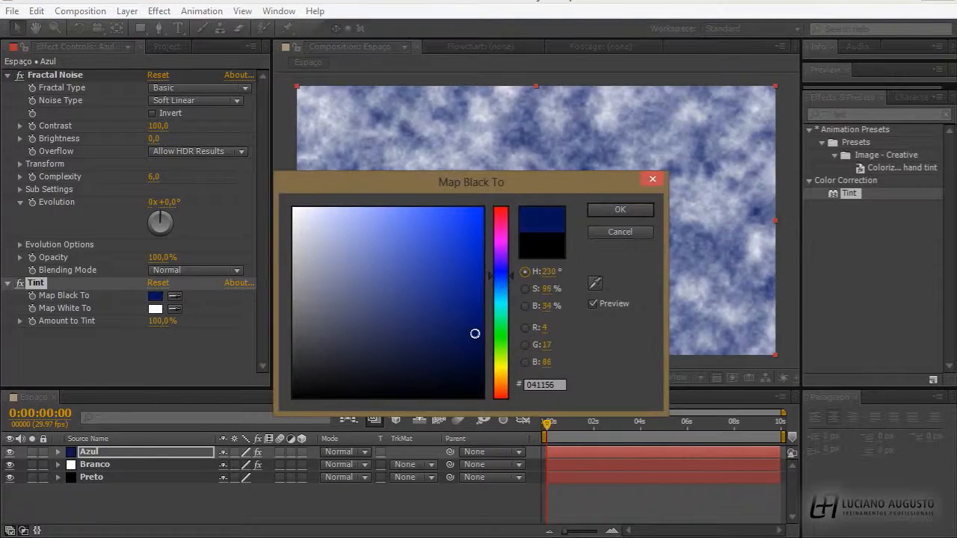
left_click_drag(474, 333, 480, 358)
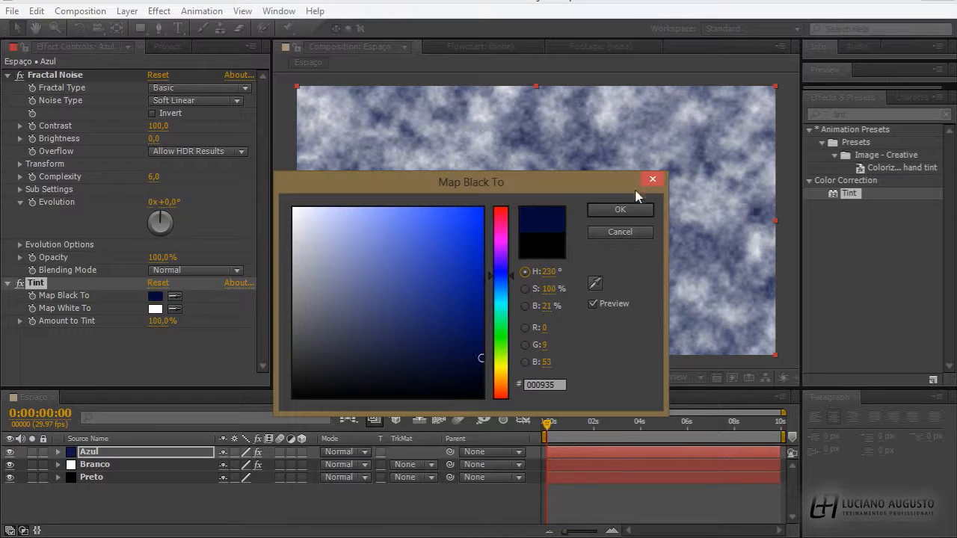
left_click(620, 210)
Set the Tint effect's Map White To colour to dark green 246302
left_click(155, 308)
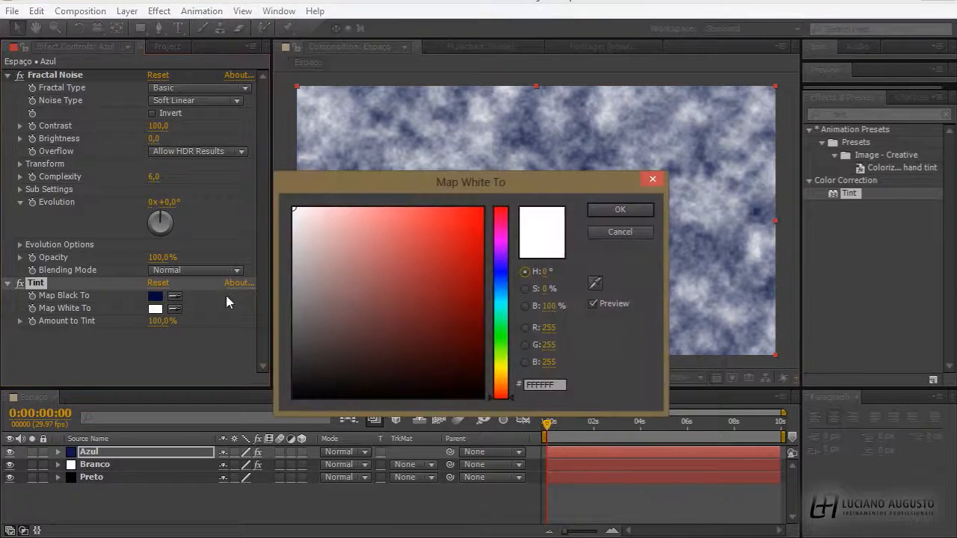
left_click_drag(505, 364, 479, 323)
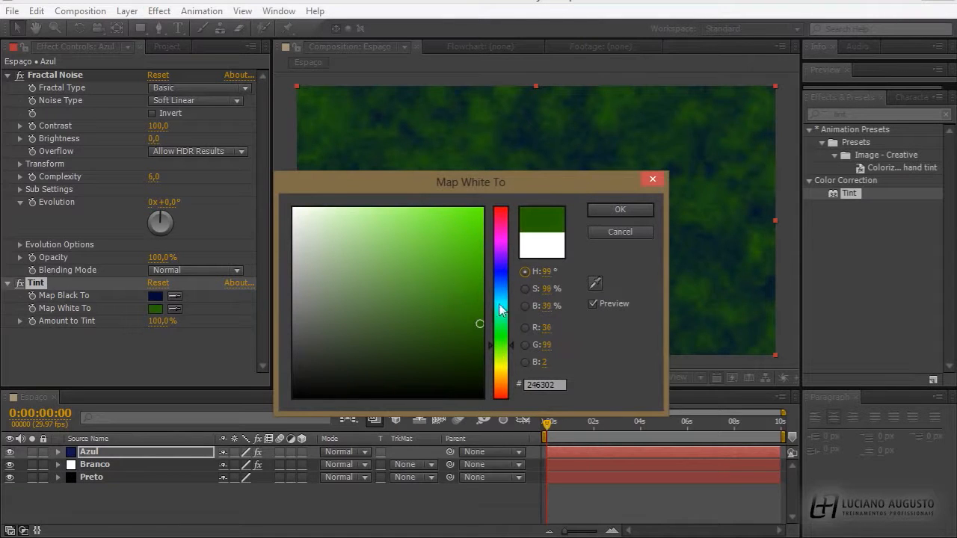
left_click(640, 211)
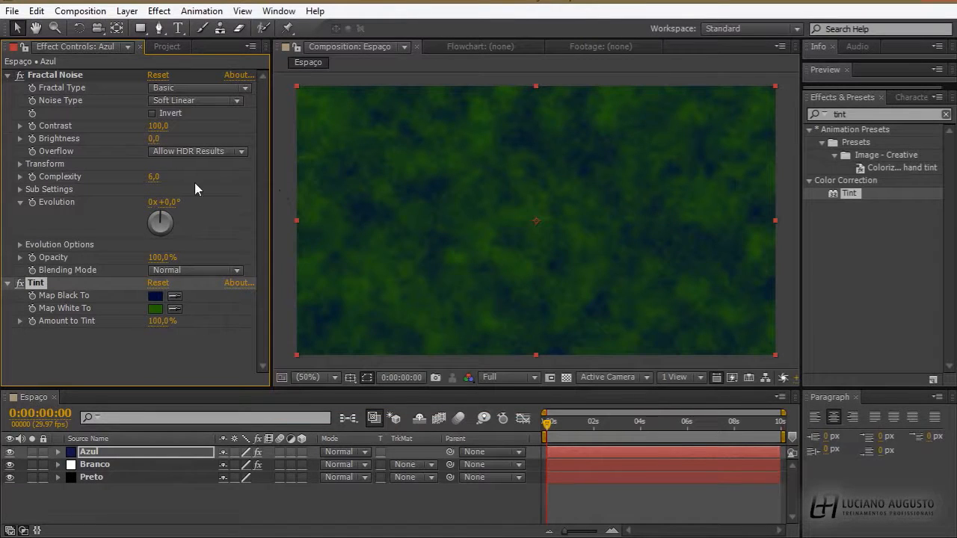
Collapse the Fractal Noise and Tint settings and open Brainstorm for the Fractal Noise effect
left_click(46, 76)
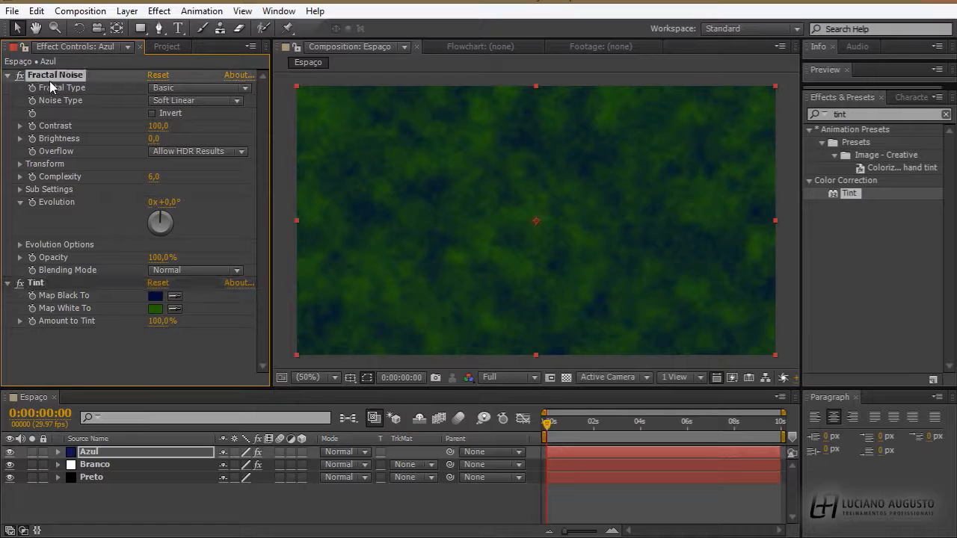
left_click(8, 76)
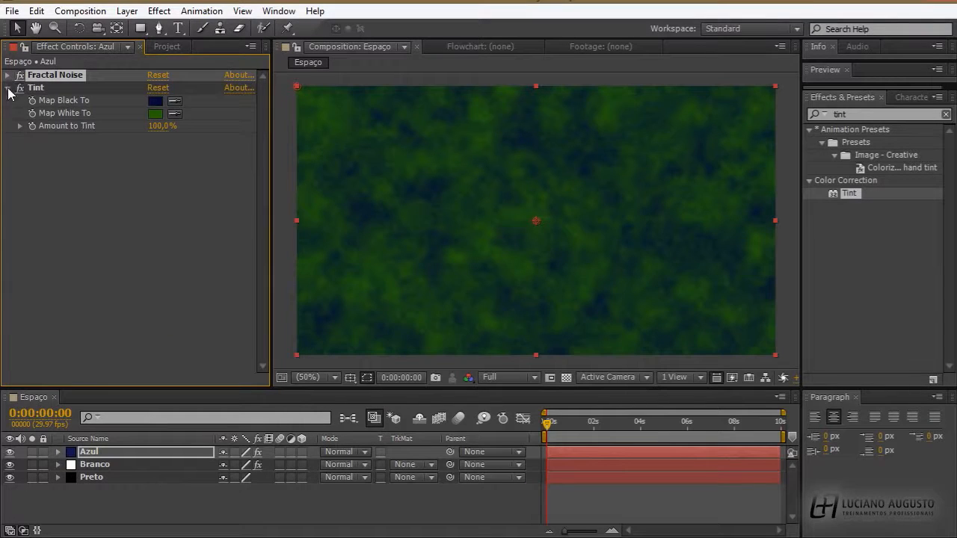
left_click(7, 88)
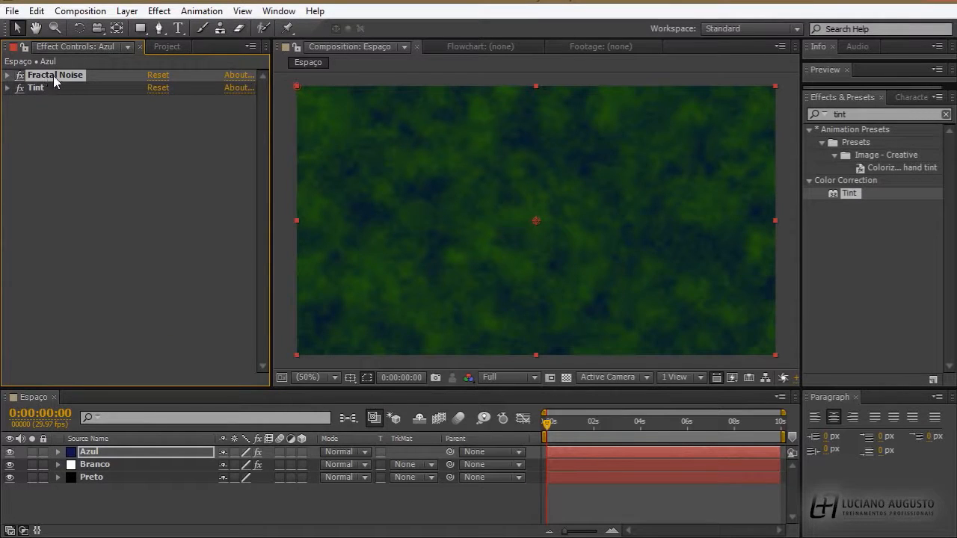
left_click(482, 419)
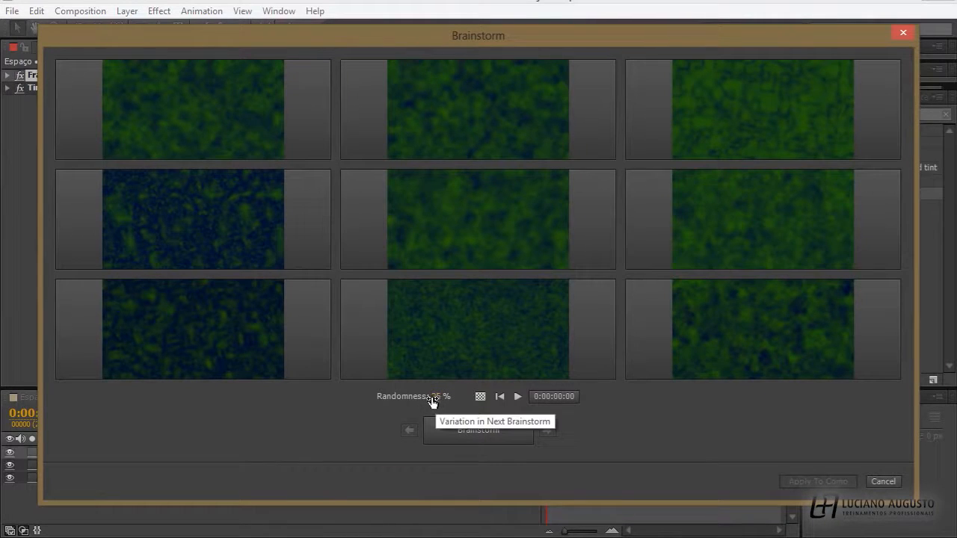
Set the Brainstorm Randomness to 100% and generate several new rounds of Fractal Noise variations
left_click_drag(432, 402, 528, 411)
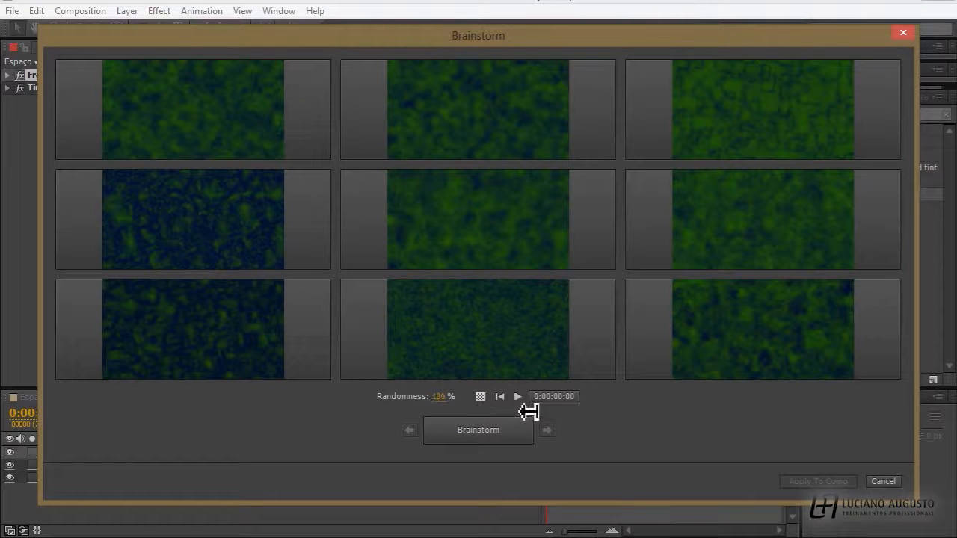
left_click(475, 428)
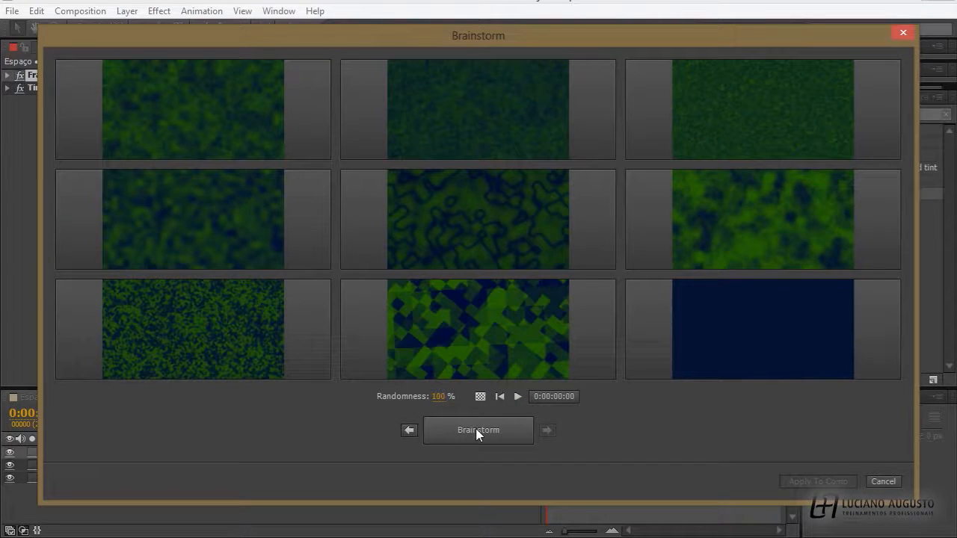
mouse_move(194, 232)
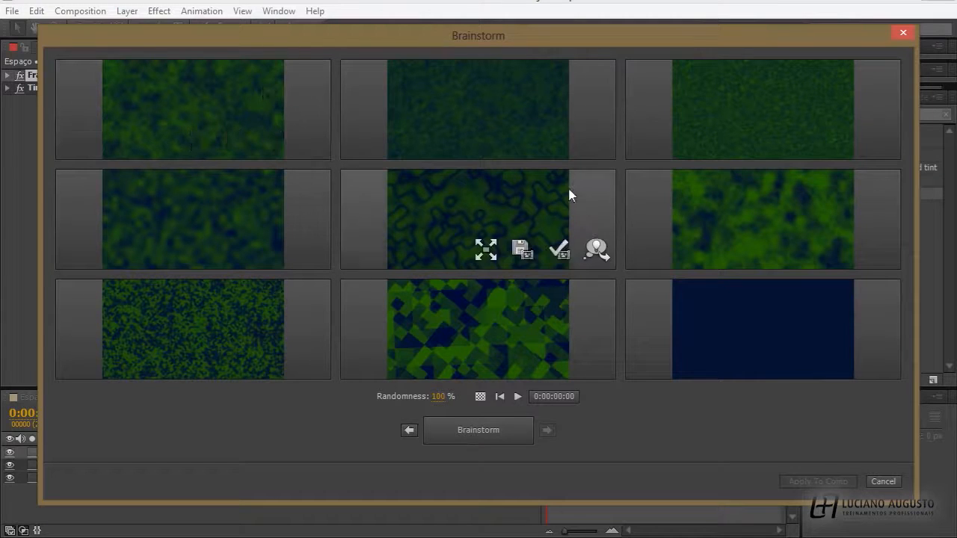
mouse_move(407, 360)
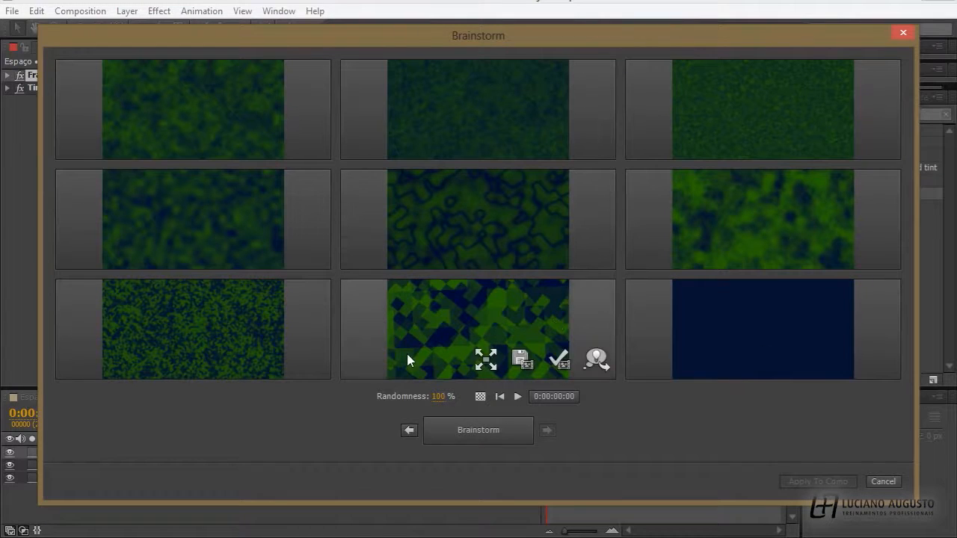
left_click(455, 424)
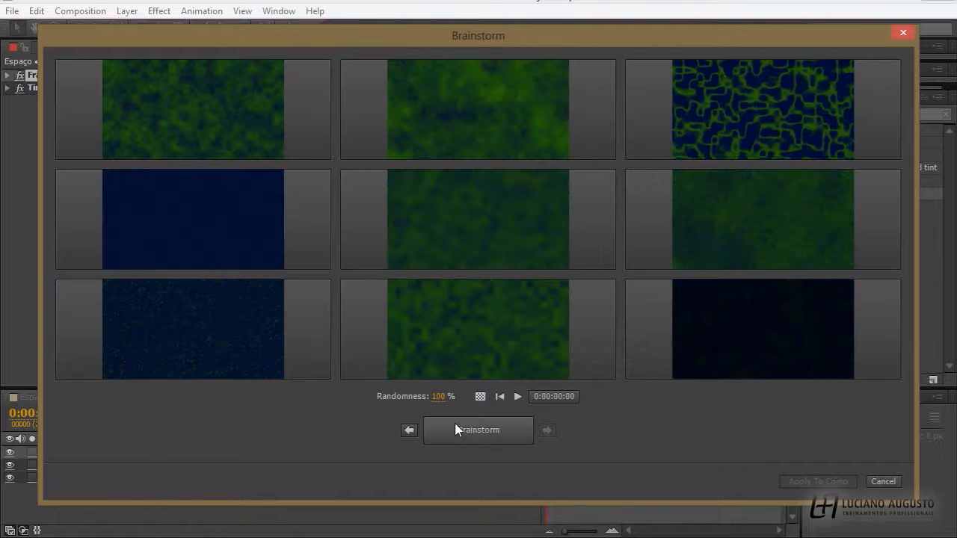
left_click(455, 426)
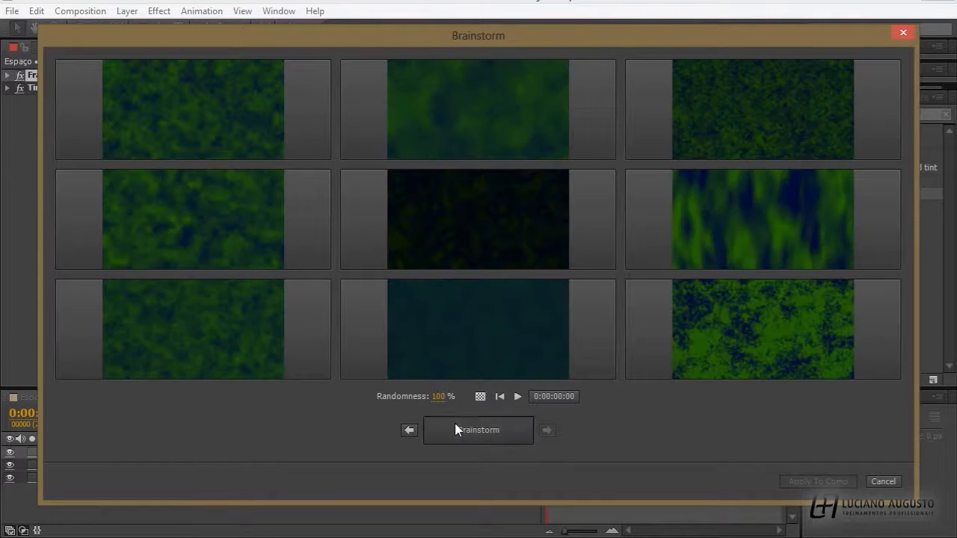
left_click(455, 426)
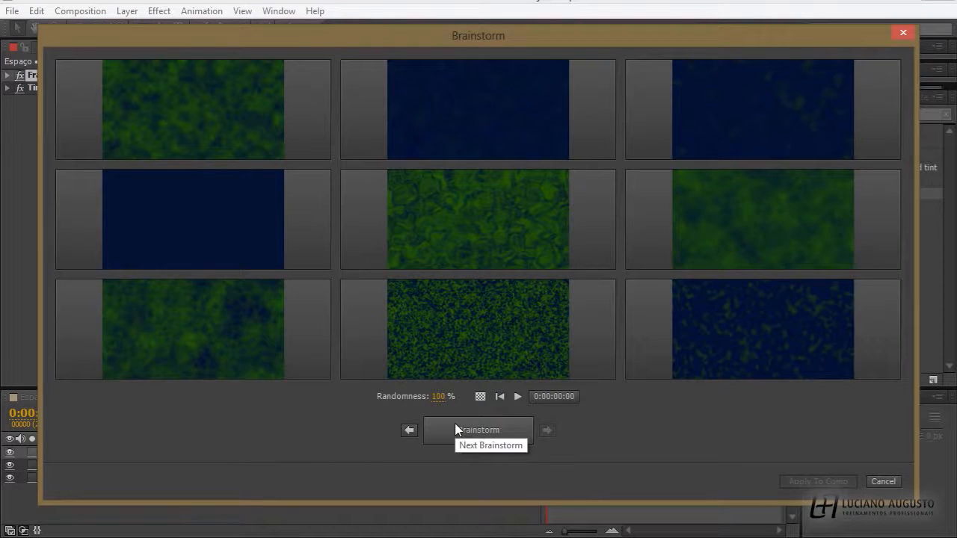
left_click(454, 425)
left_click(454, 425)
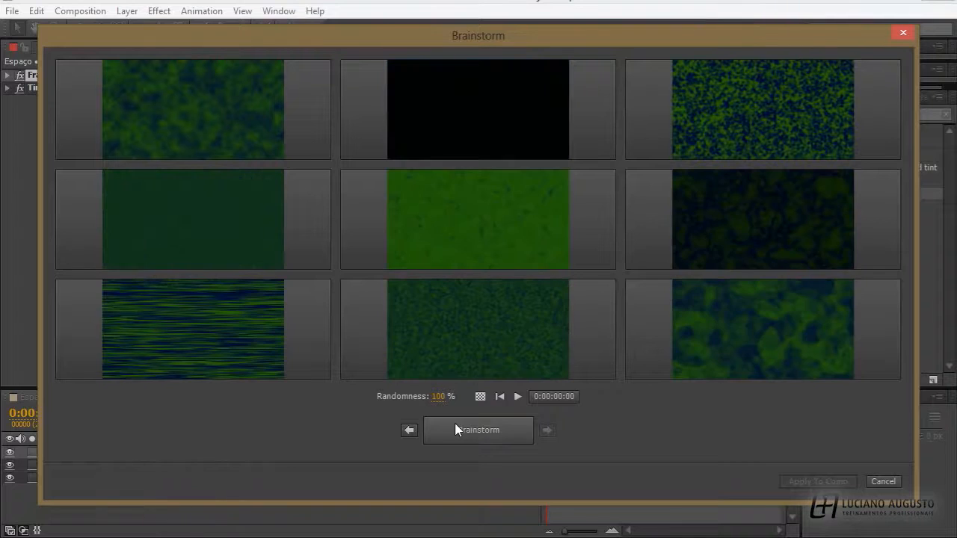
Include the dark blotchy variation in the next Brainstorm, set Randomness to 5%, and generate a round of similar variations
mouse_move(725, 211)
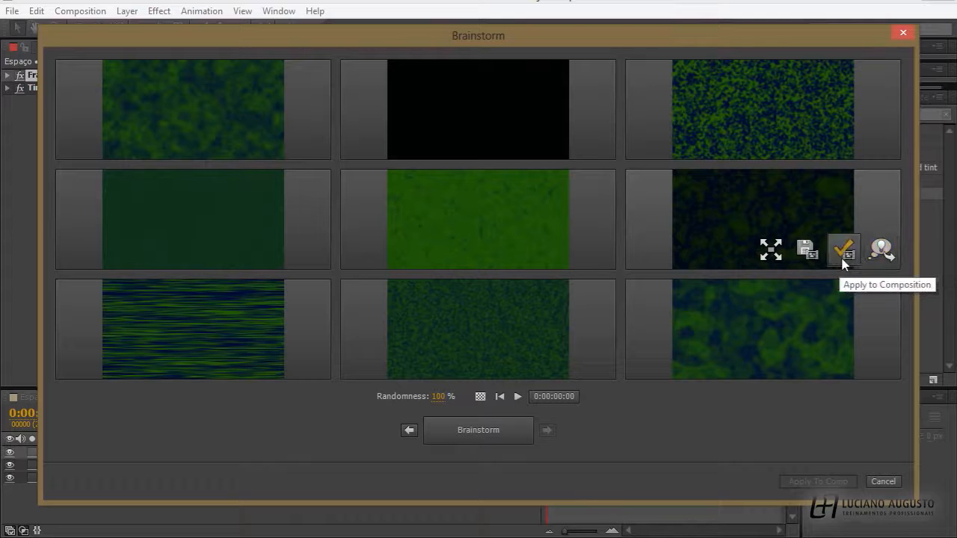
left_click(881, 251)
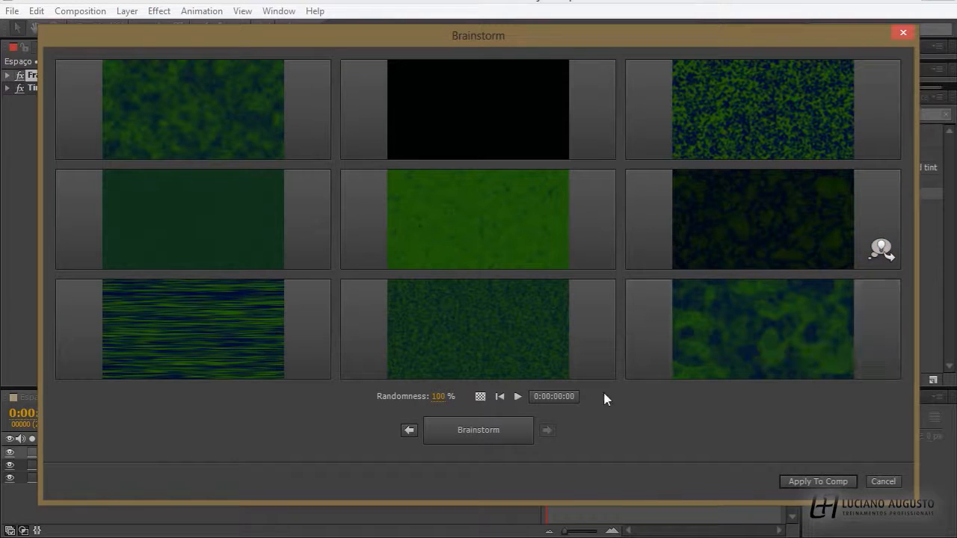
left_click(439, 397)
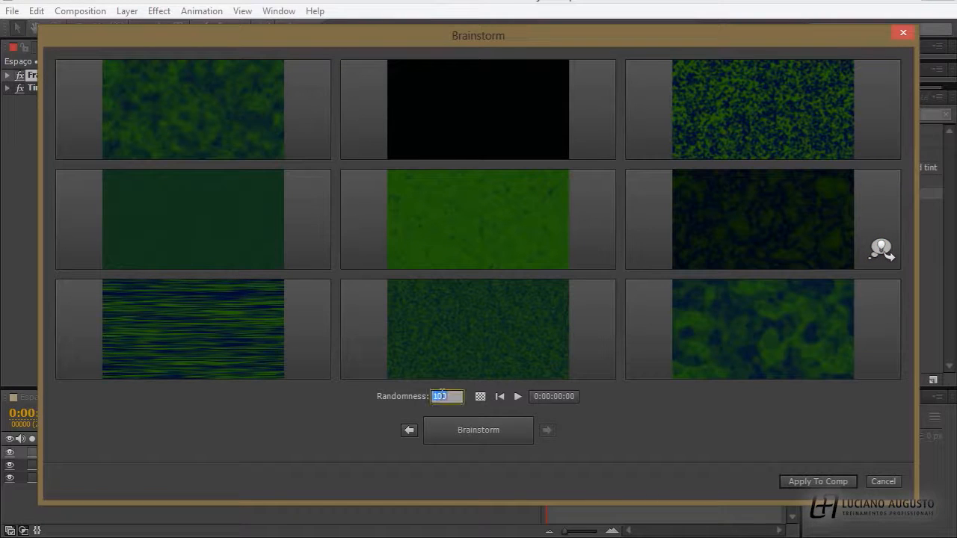
type("5")
key("Return")
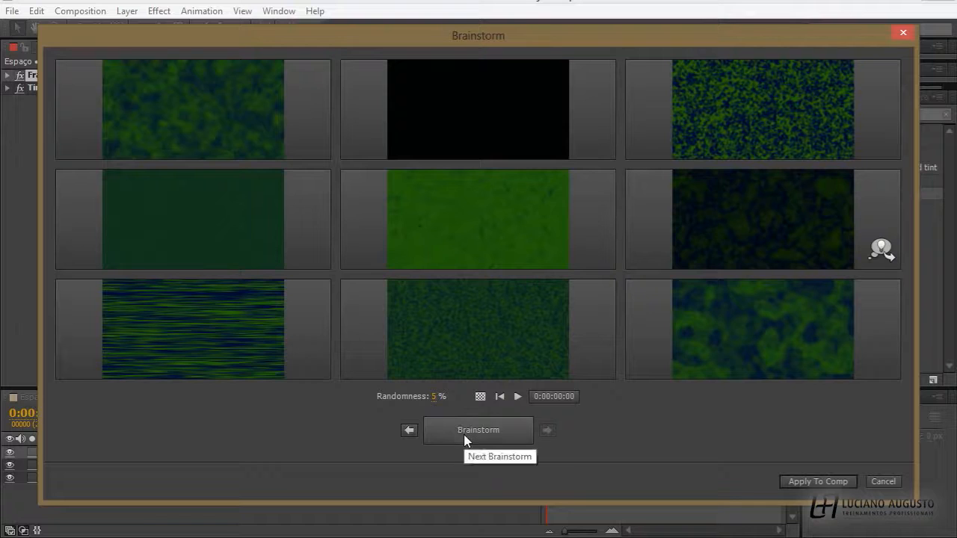
left_click(465, 438)
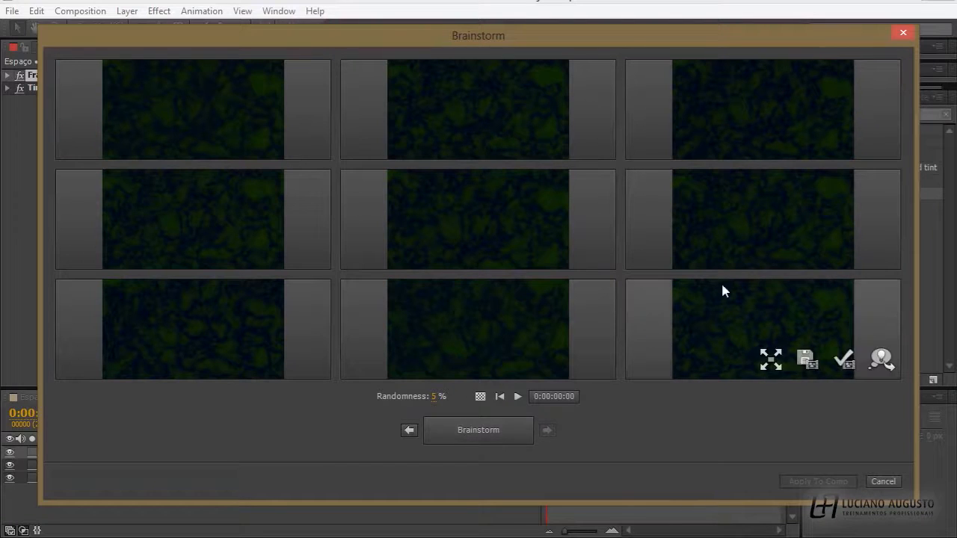
Generate one more round of Brainstorm variations and apply the centre variation to the composition
mouse_move(774, 228)
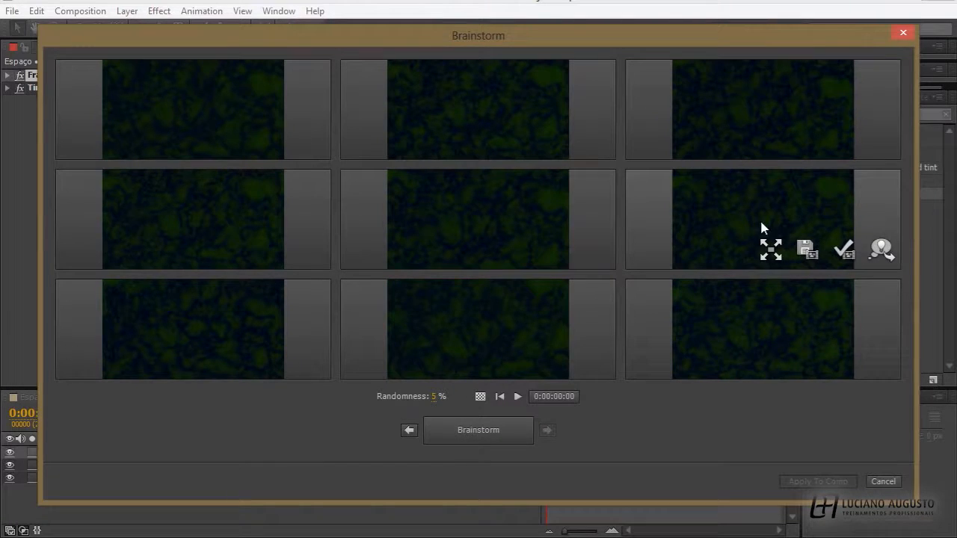
mouse_move(480, 129)
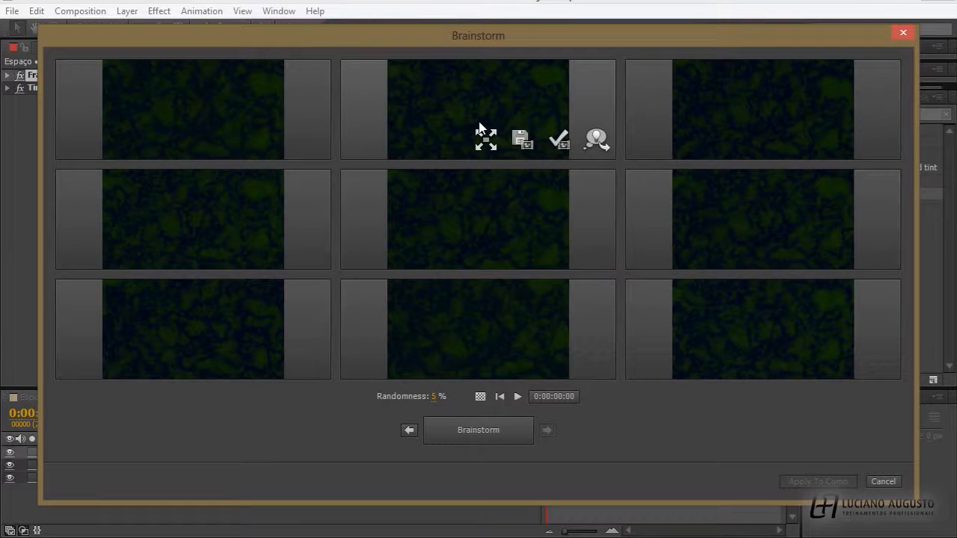
left_click(475, 438)
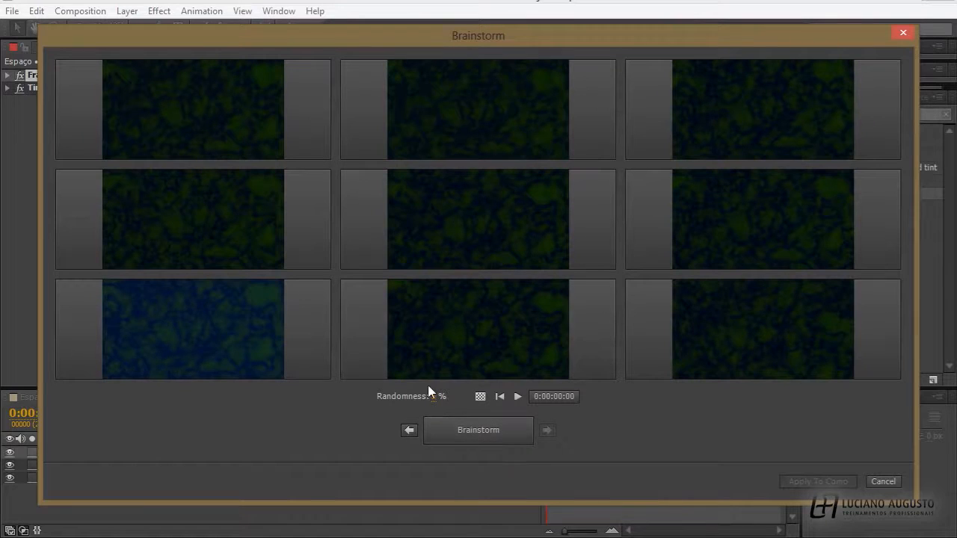
mouse_move(507, 205)
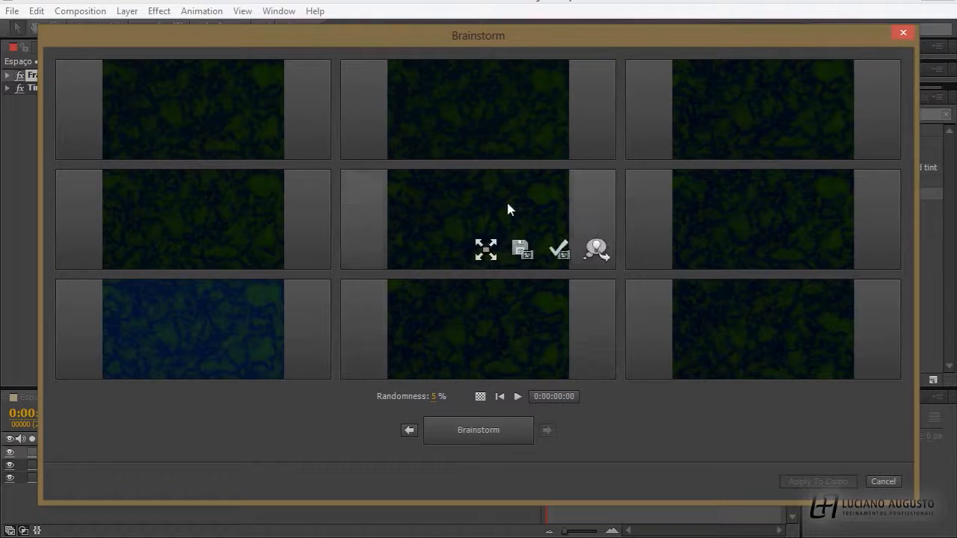
left_click(559, 249)
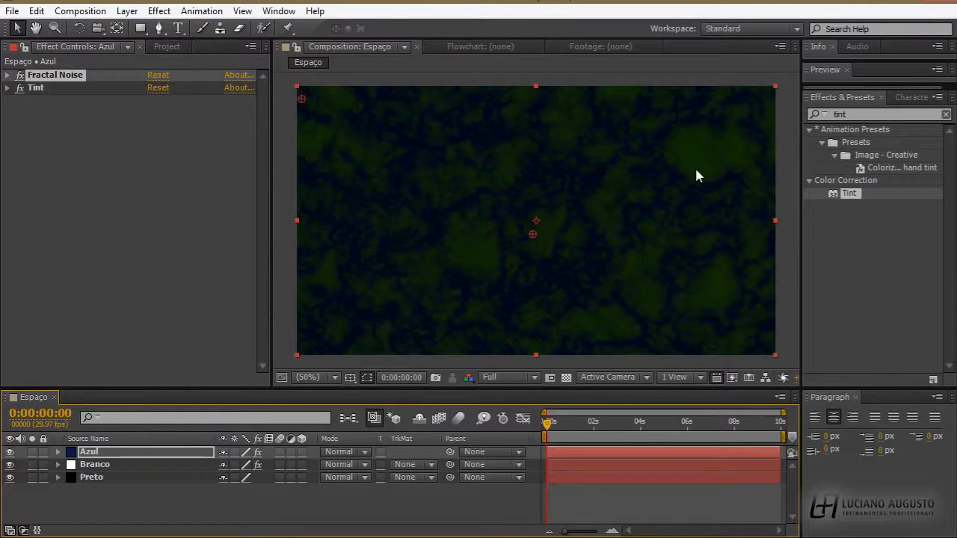
Find the CC Sphere effect and apply it to the Azul layer
left_click(860, 113)
type("sphere")
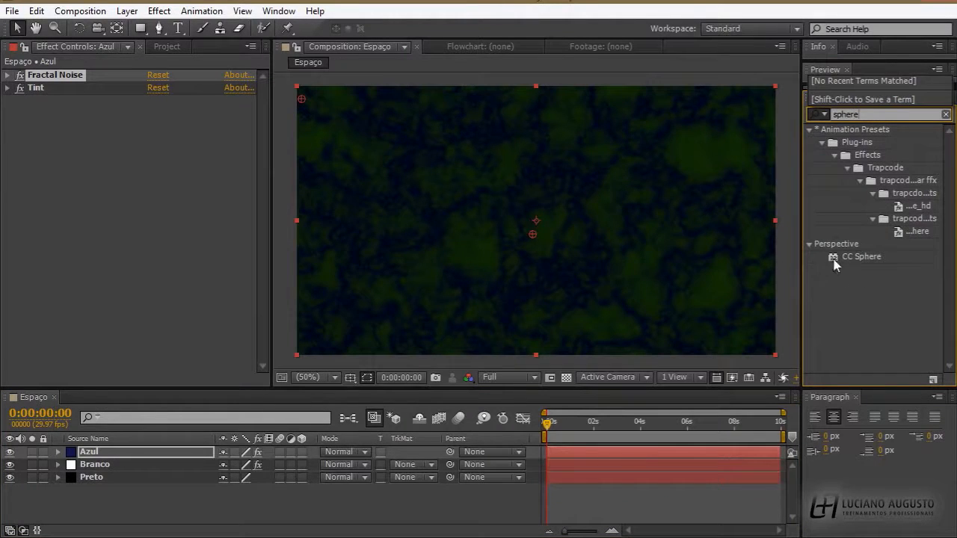
left_click_drag(841, 257, 639, 219)
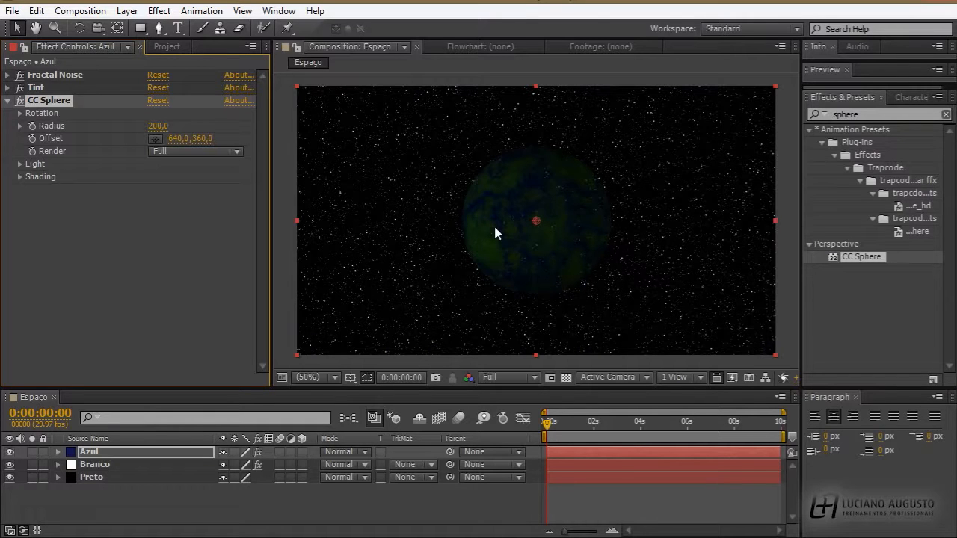
Set the Azul layer's Fractal Noise Opacity to 100% and leave its settings collapsed
left_click(7, 101)
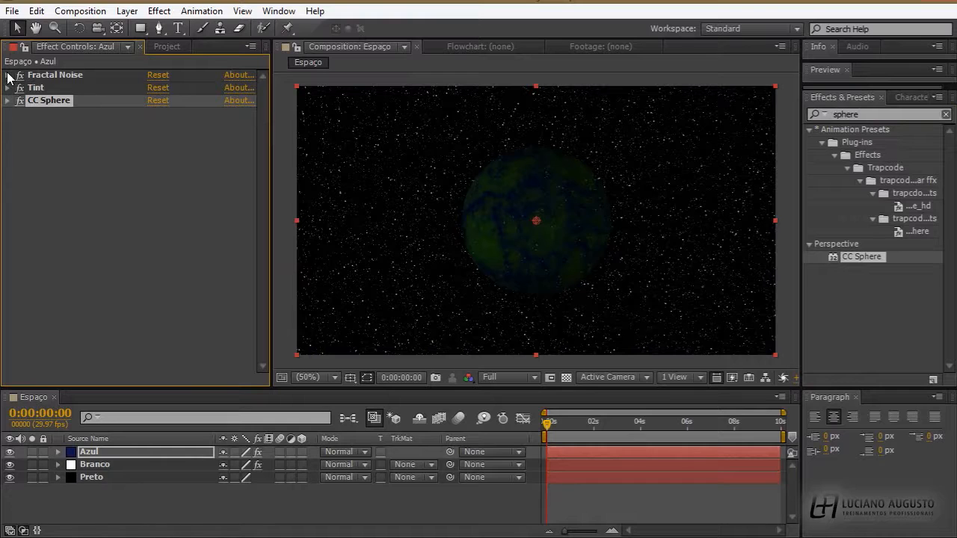
left_click(7, 76)
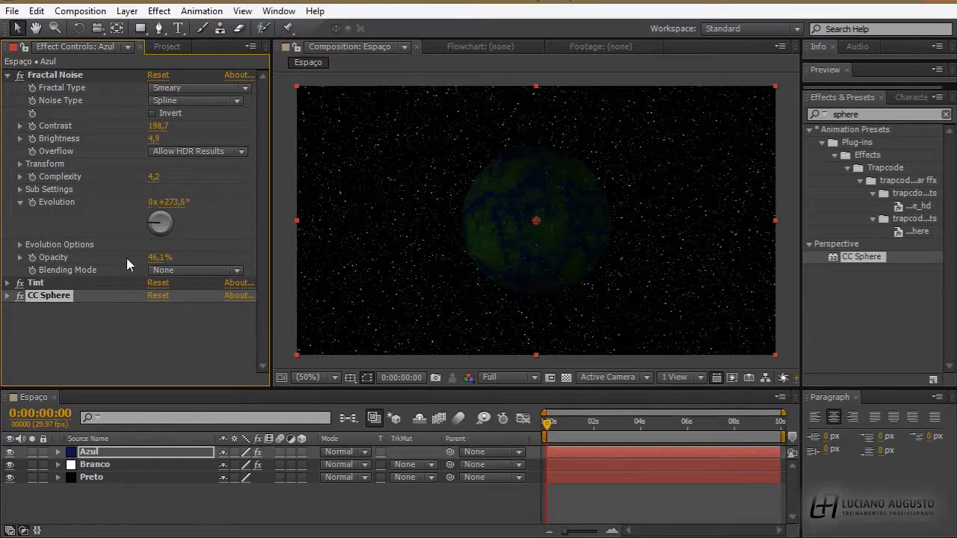
left_click_drag(154, 262, 240, 251)
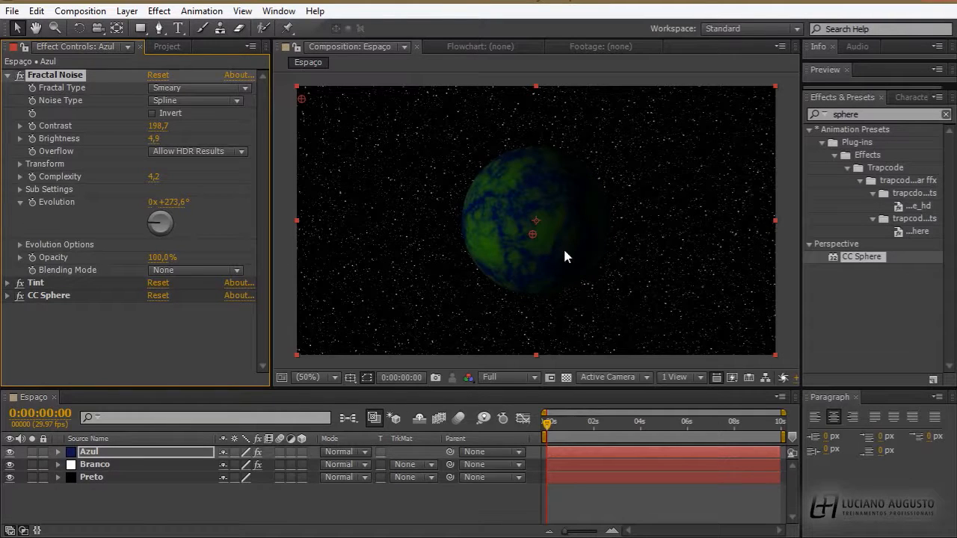
left_click(8, 75)
Move the Azul layer's planet to the lower right of the frame with a CC Sphere Offset of about 1014, 468
left_click(54, 103)
left_click(7, 100)
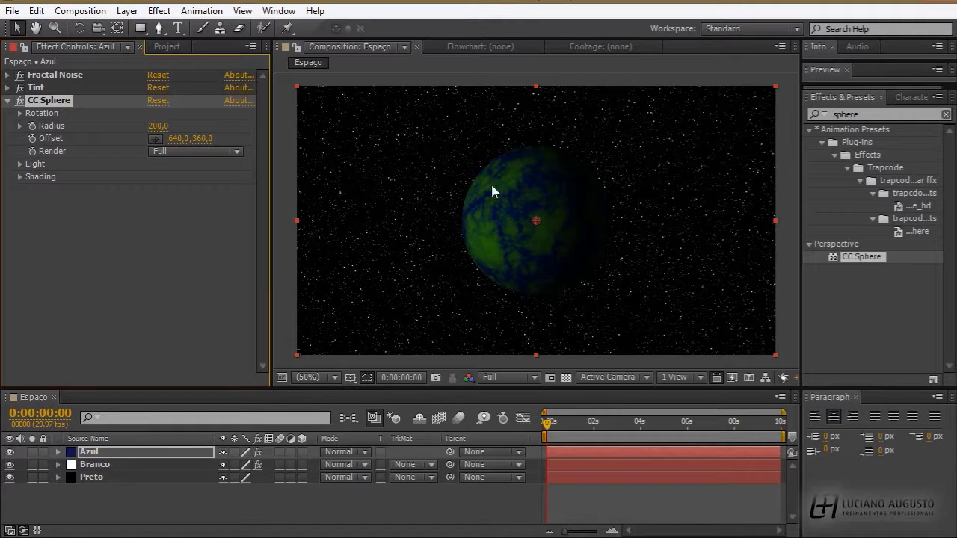
left_click_drag(168, 138, 176, 159)
left_click(155, 140)
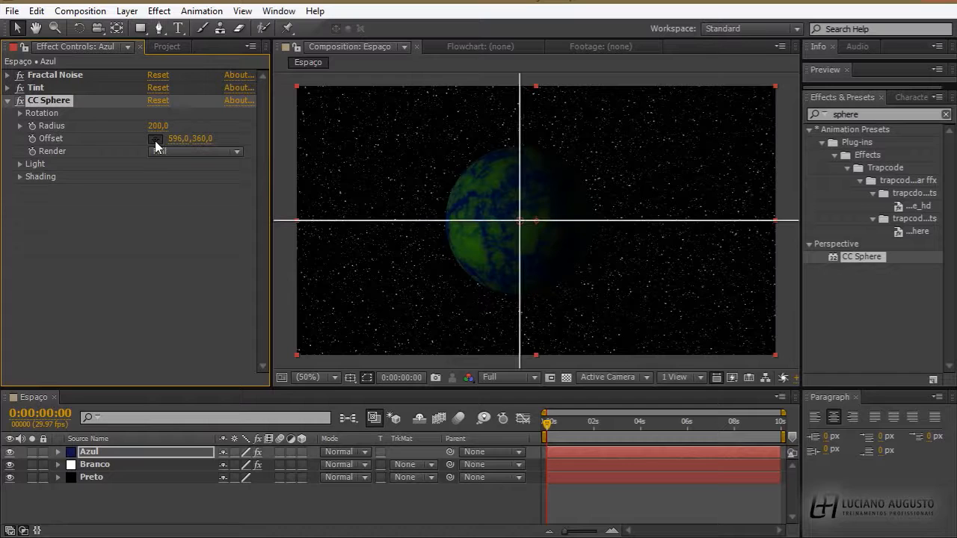
left_click(384, 165)
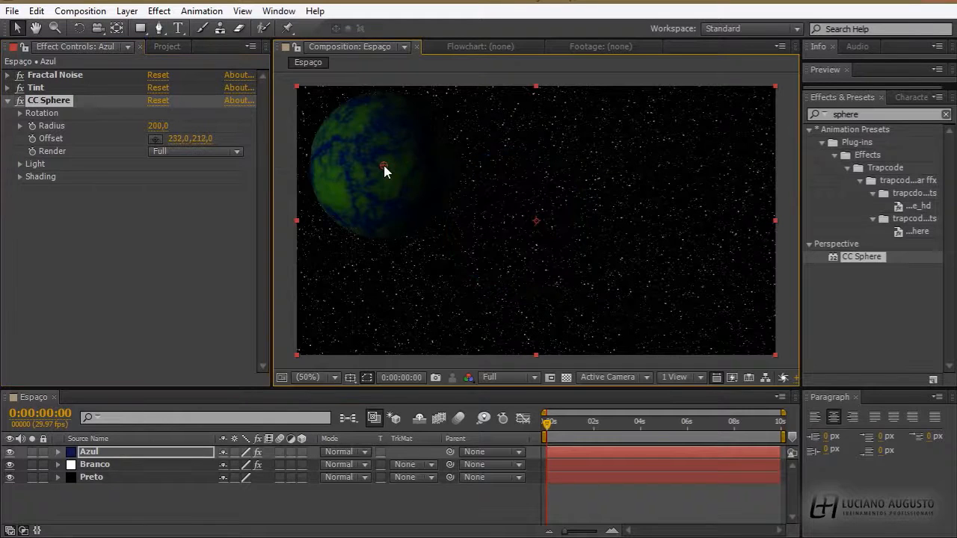
left_click_drag(383, 167, 674, 266)
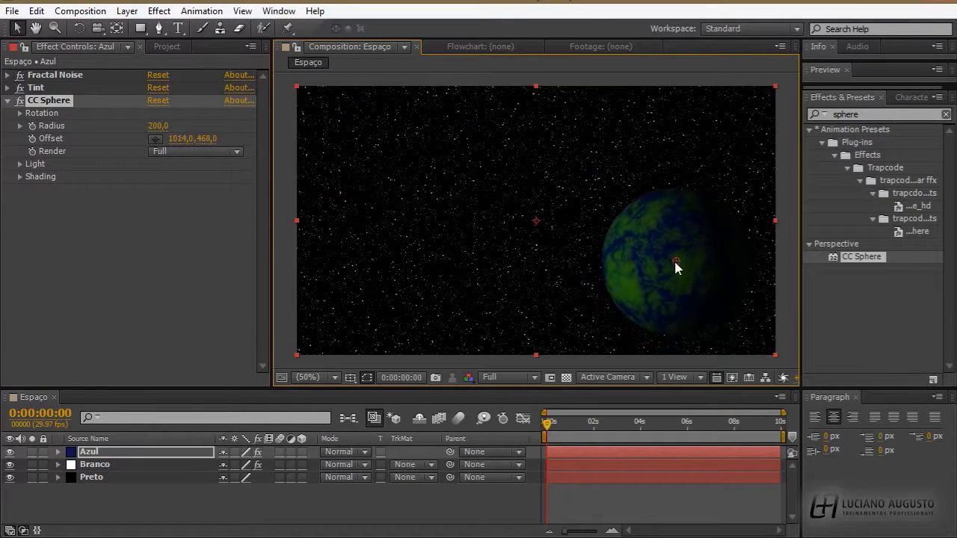
Set the Azul planet's CC Sphere Radius to 164 and its Rotation Z to 11°
left_click_drag(159, 135, 135, 132)
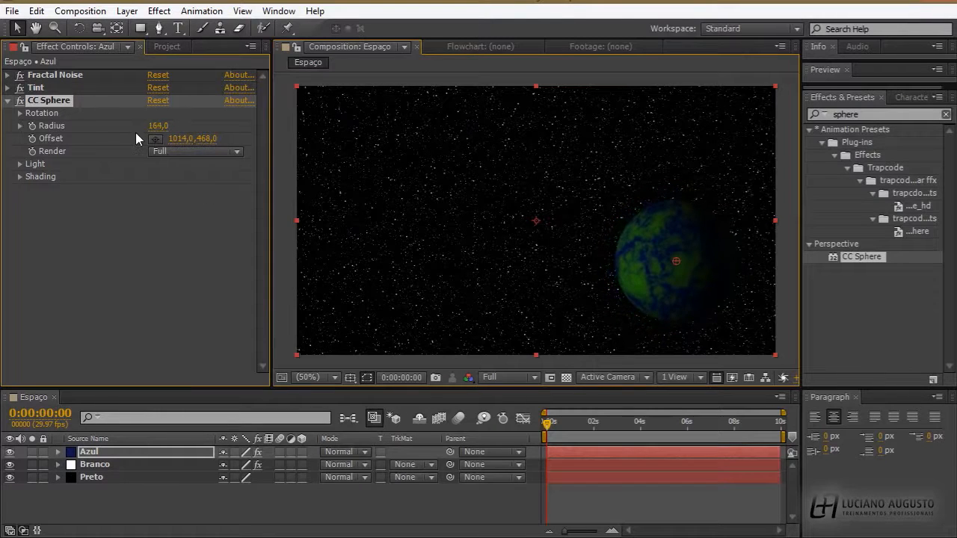
left_click(19, 114)
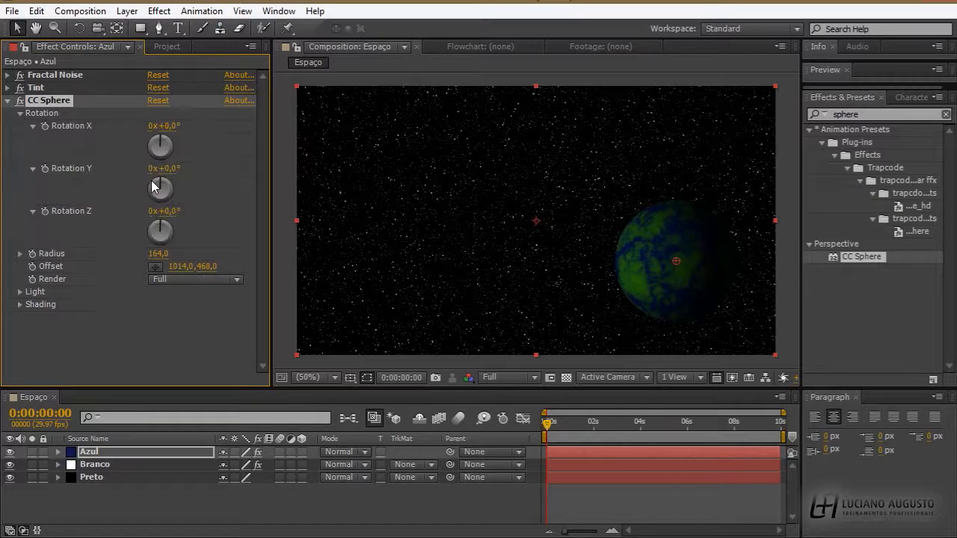
left_click_drag(159, 228, 163, 222)
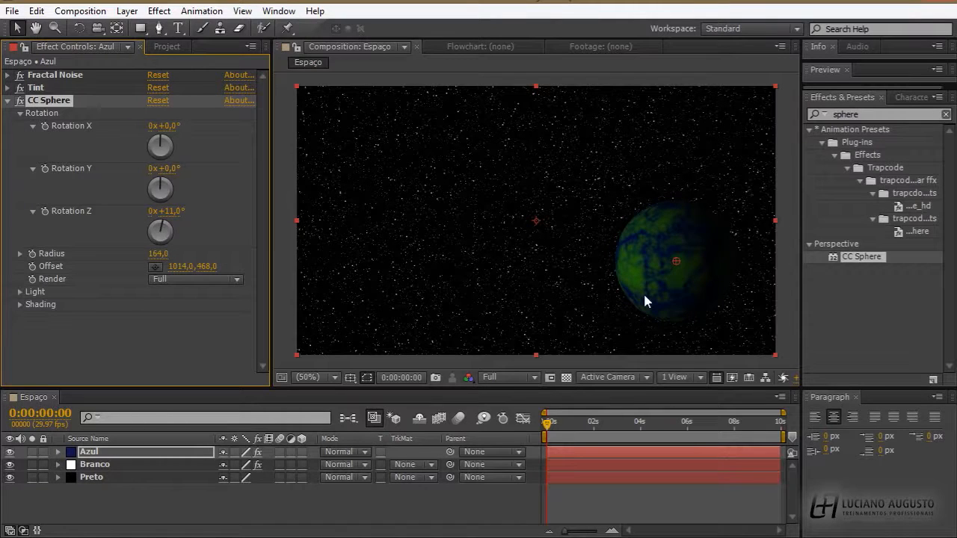
Create a new 1280 x 720 solid layer named laranja with the dark orange colour B87900
left_click(126, 10)
mouse_move(146, 34)
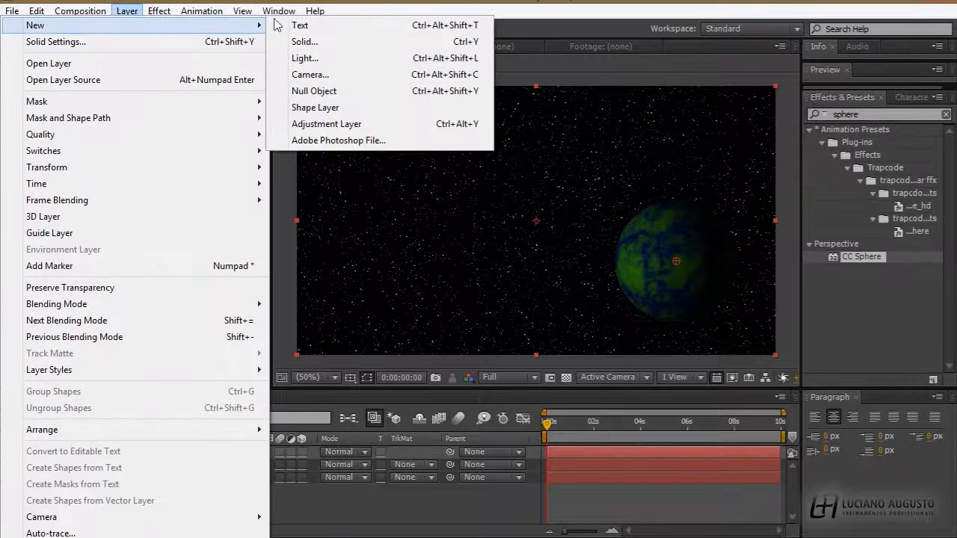
left_click(309, 39)
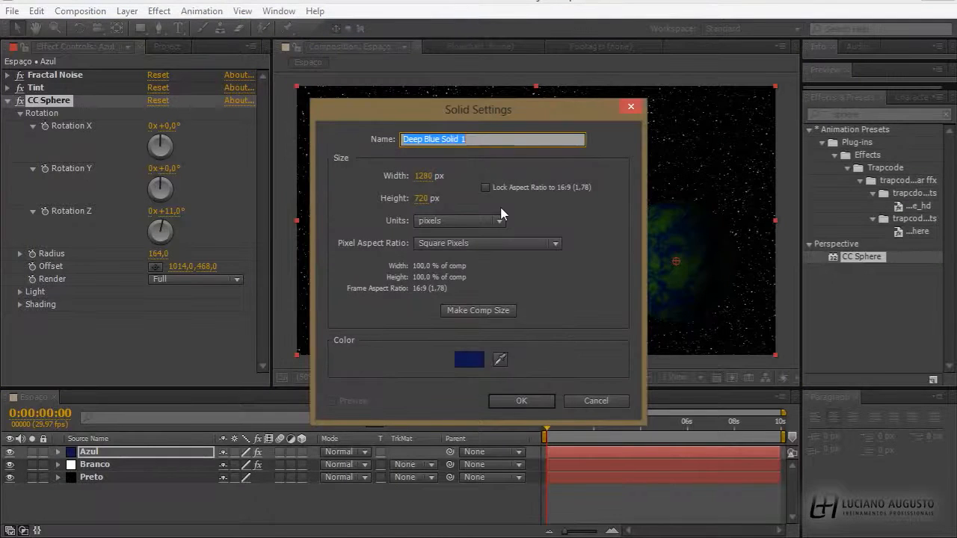
key("BackSpace")
type("laran")
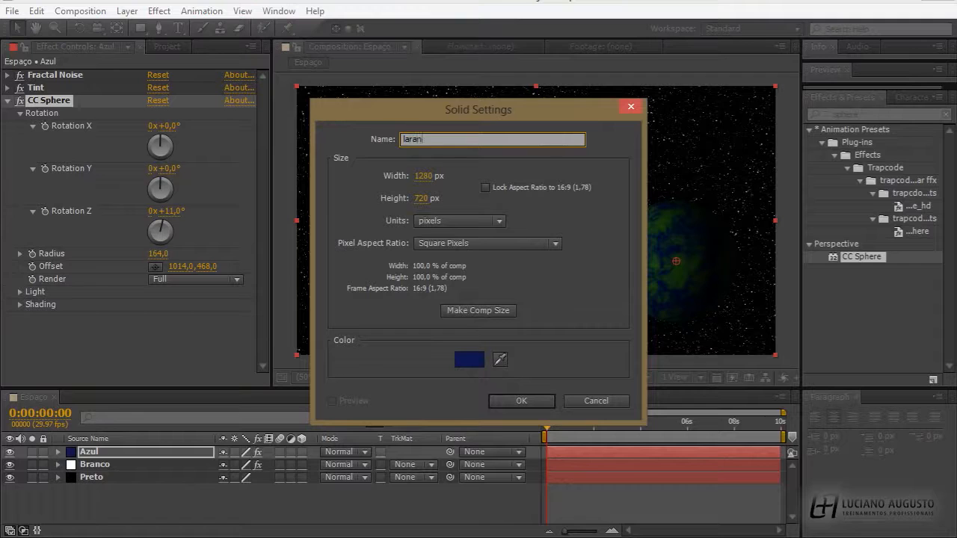
type("ja")
left_click(468, 359)
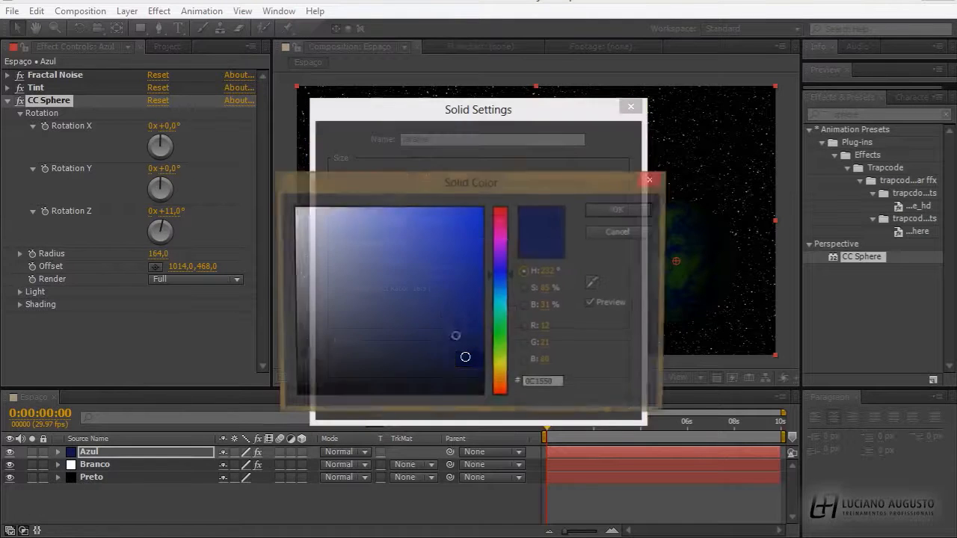
left_click_drag(493, 369, 502, 378)
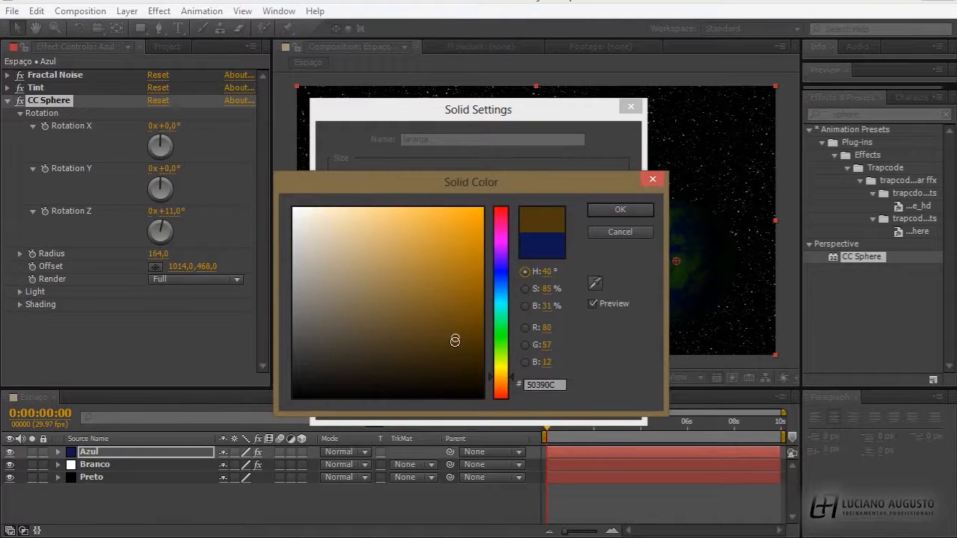
left_click(484, 265)
left_click(622, 210)
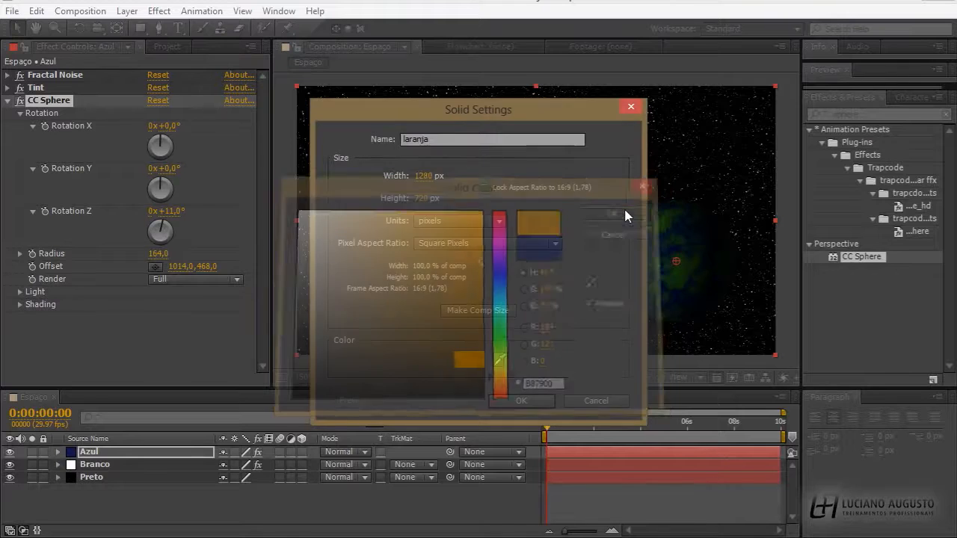
left_click(534, 402)
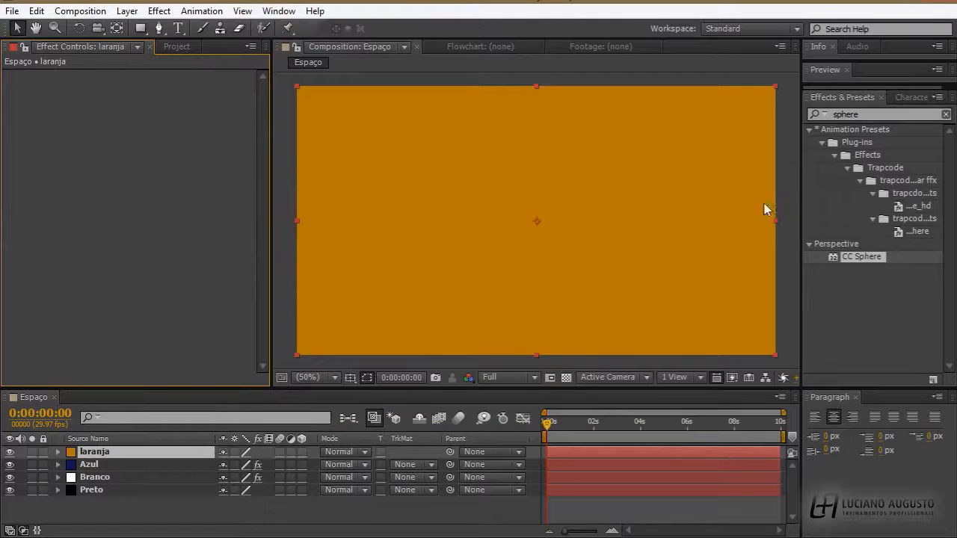
Apply the Fractal Noise effect and the CC Sphere effect to the laranja layer
left_click(867, 114)
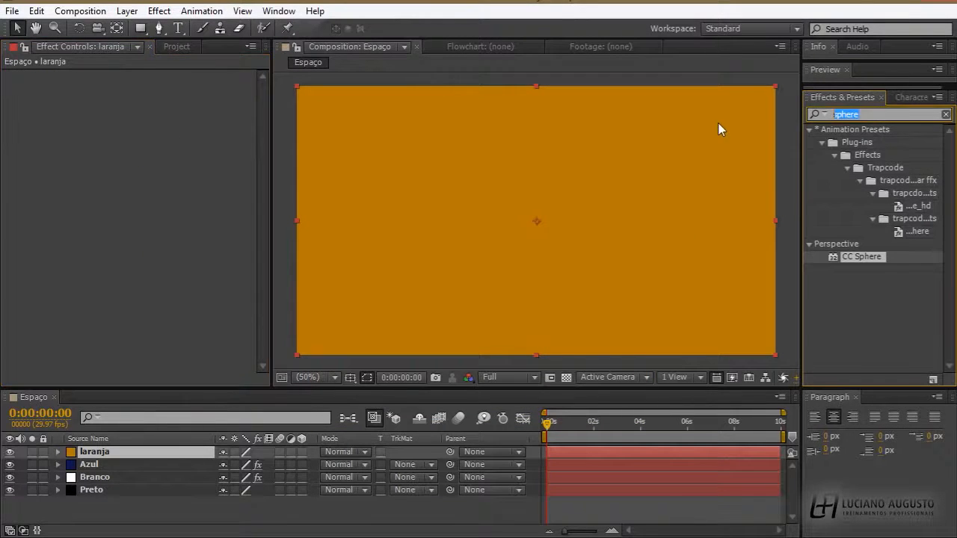
type("fract")
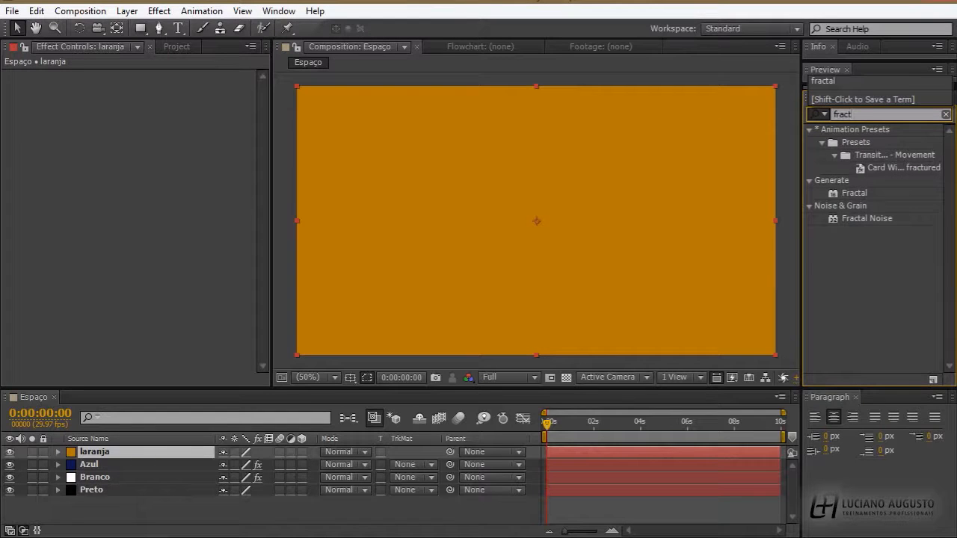
left_click_drag(867, 220, 695, 214)
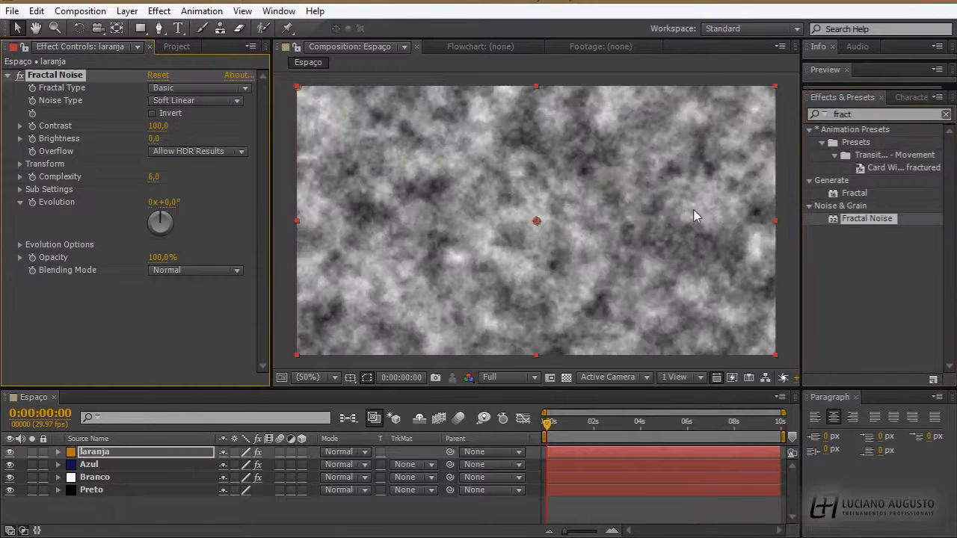
left_click(868, 114)
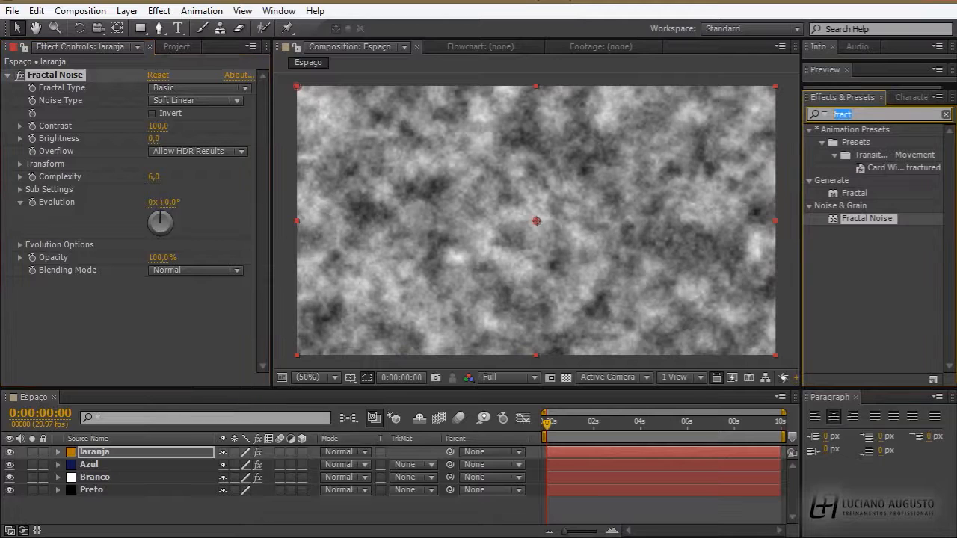
type("sphere")
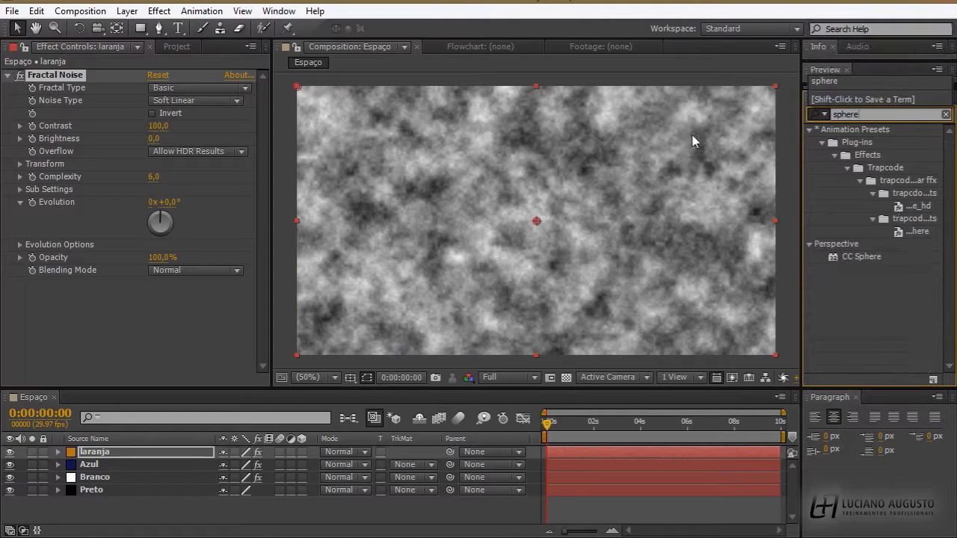
left_click_drag(852, 257, 649, 226)
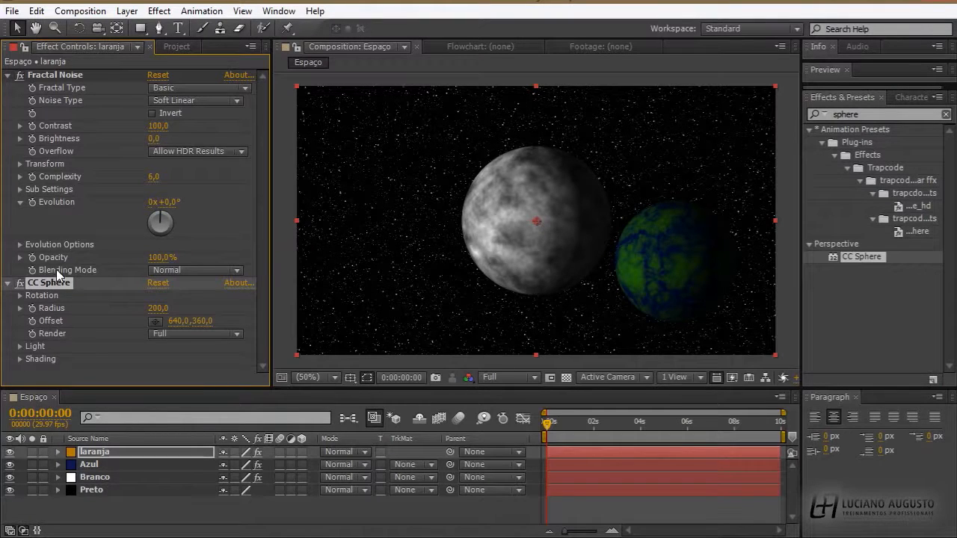
Set the blending mode of the laranja layer's Fractal Noise effect to Screen
left_click(69, 76)
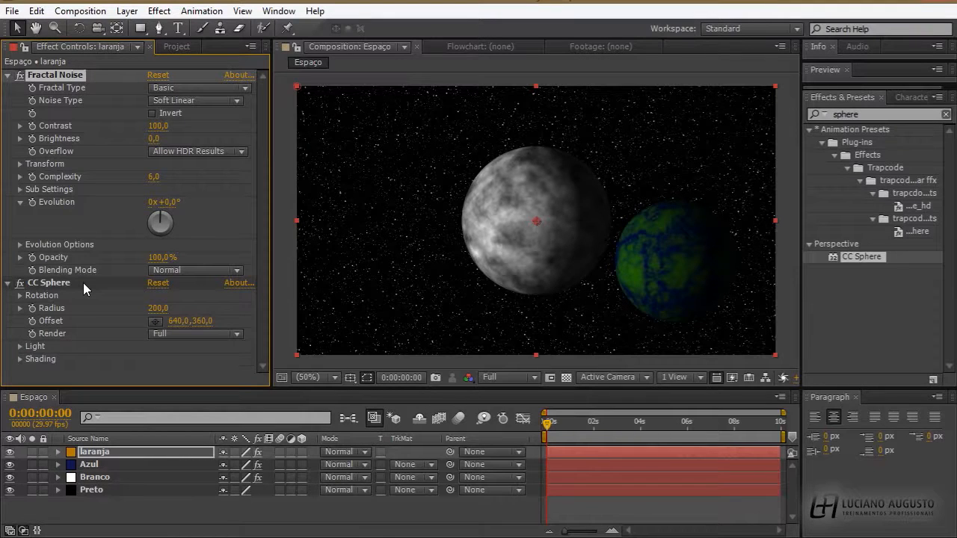
left_click(178, 270)
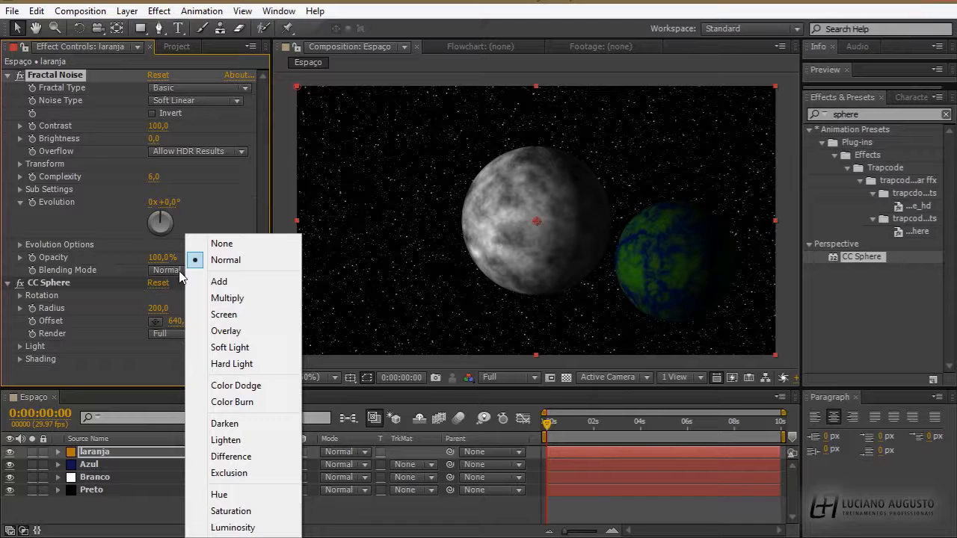
left_click(219, 314)
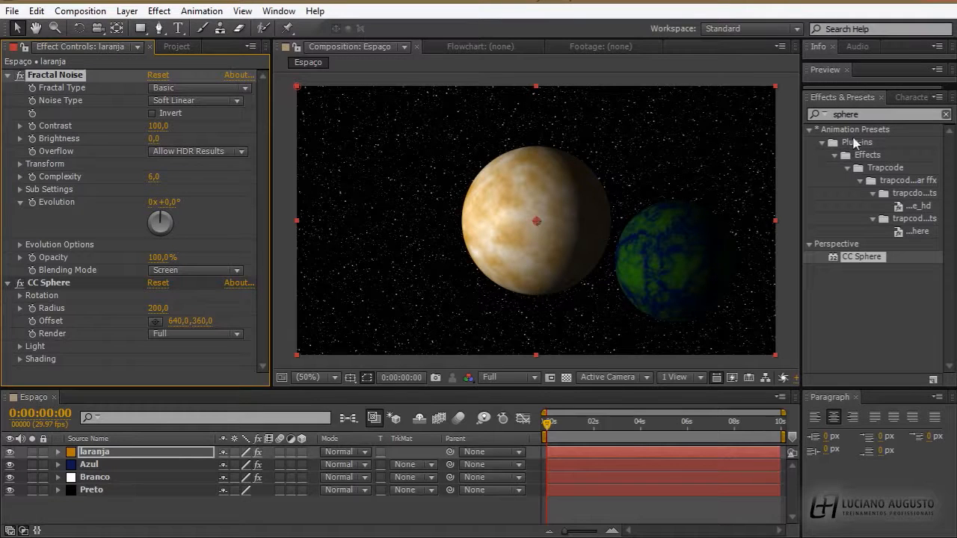
Add the Tint effect to the laranja layer between Fractal Noise and CC Sphere
left_click(876, 113)
double_click(876, 113)
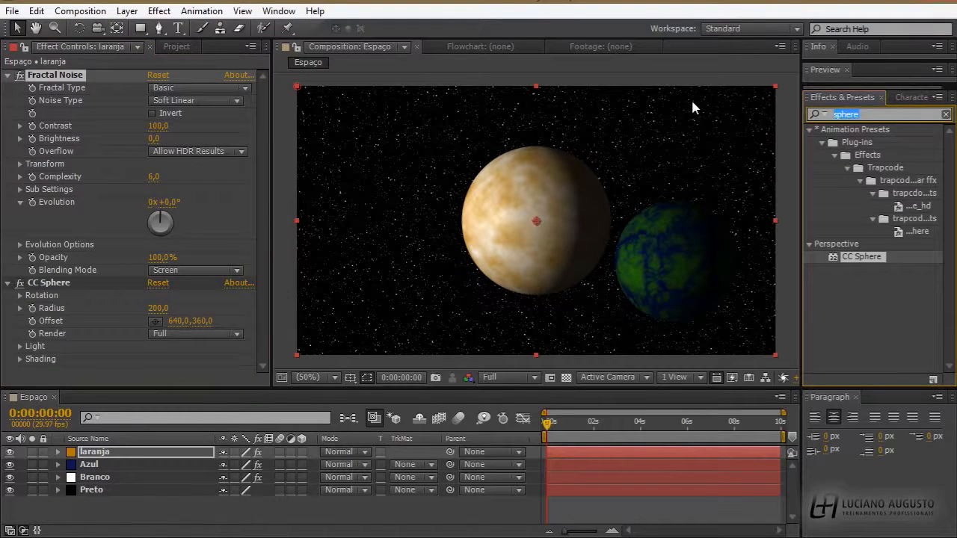
type("tint")
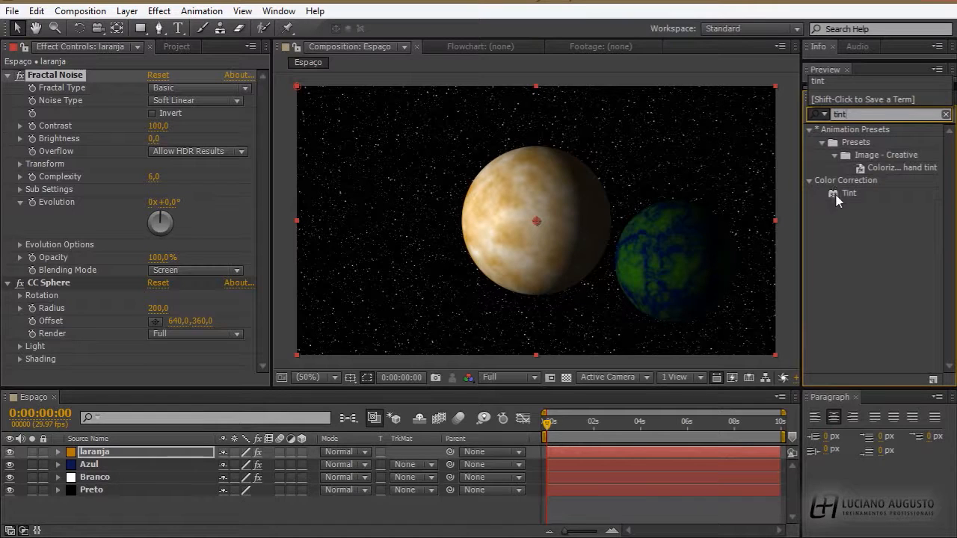
left_click_drag(845, 193, 109, 275)
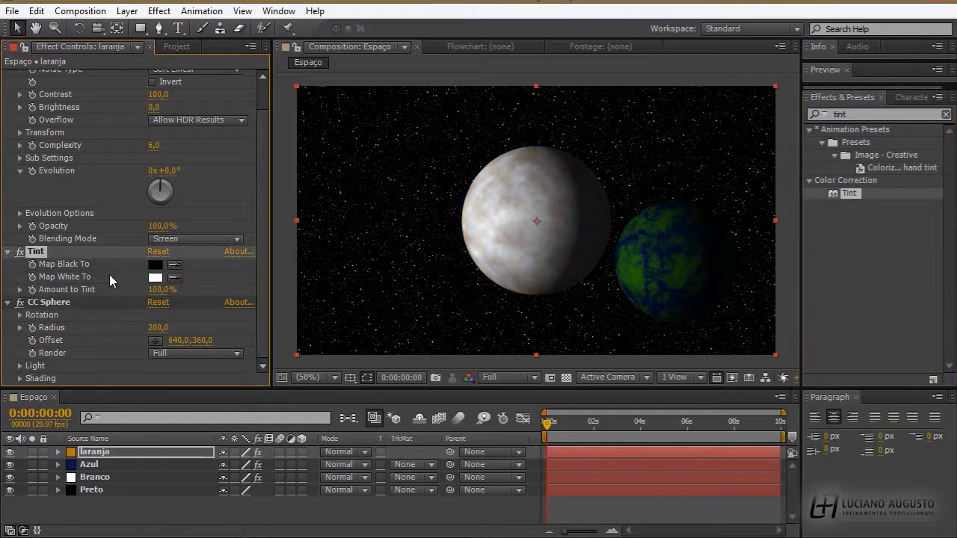
Set the laranja layer's Tint to map black to the brown-orange A36400 and white to the light red FF7070
left_click(154, 264)
left_click(509, 380)
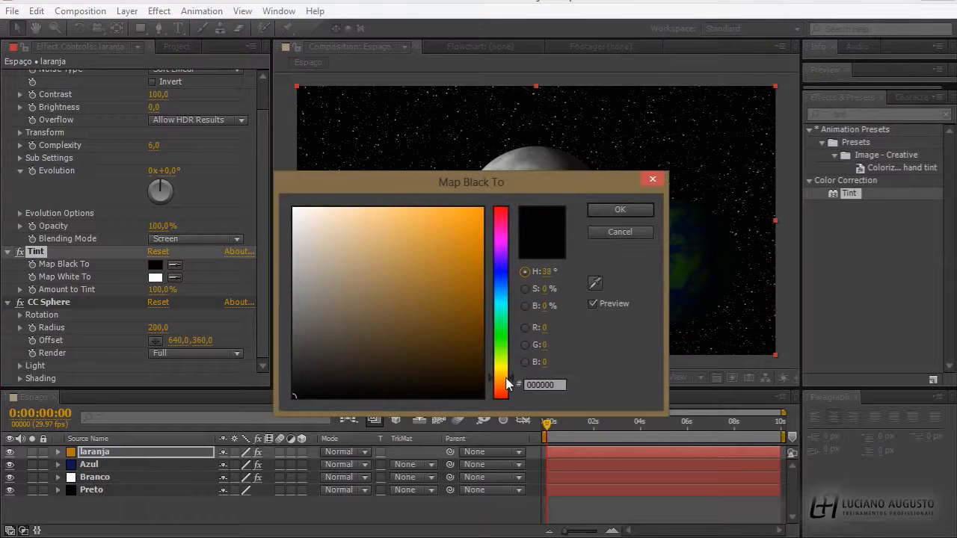
left_click_drag(474, 363, 506, 280)
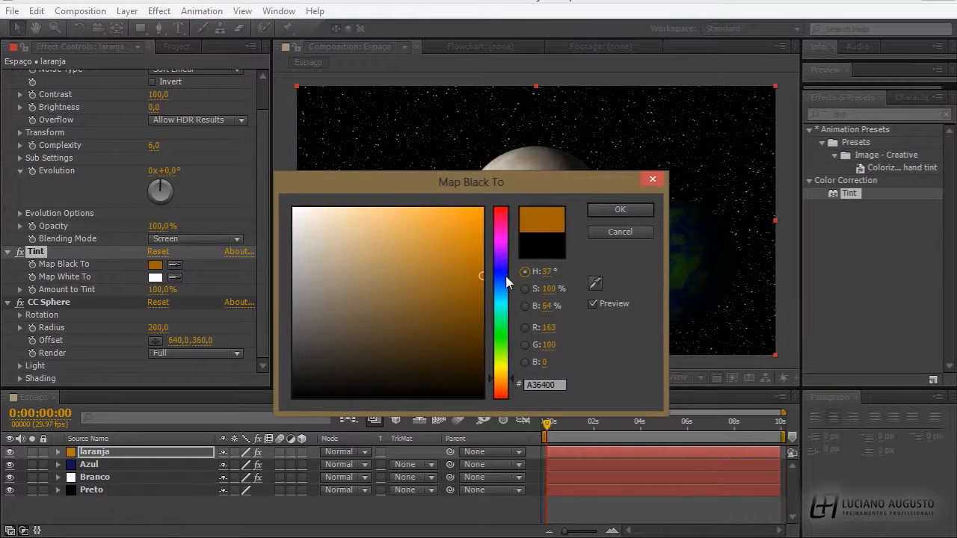
left_click(648, 208)
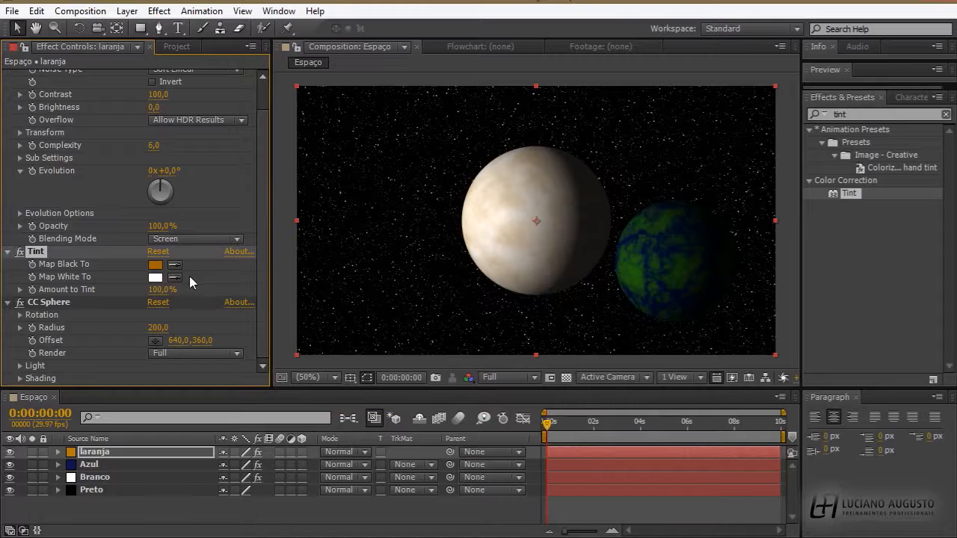
left_click(155, 278)
mouse_move(464, 359)
left_mouse_down()
mouse_move(459, 310)
mouse_move(414, 190)
mouse_move(399, 191)
left_mouse_up()
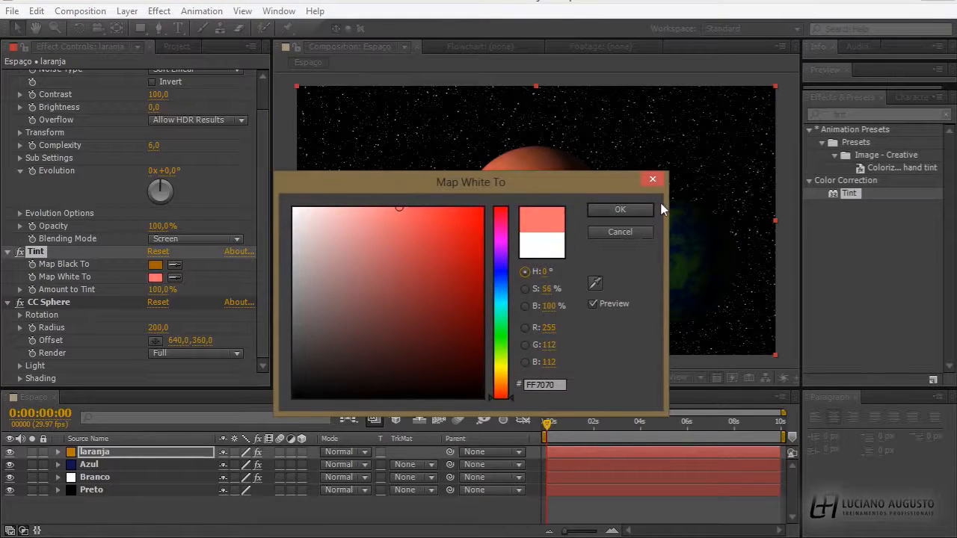
left_click(633, 209)
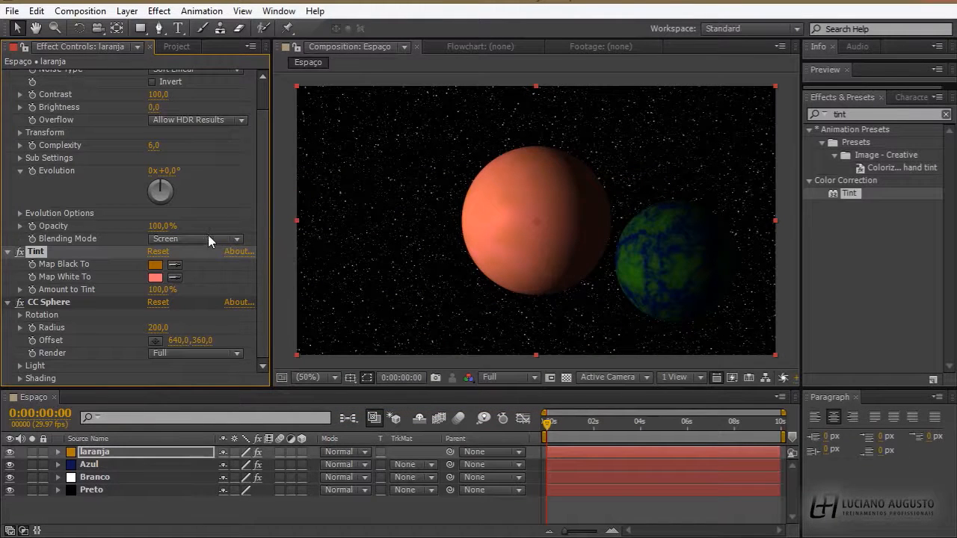
Set the blending mode of the laranja layer's Fractal Noise to Multiply
left_click(178, 237)
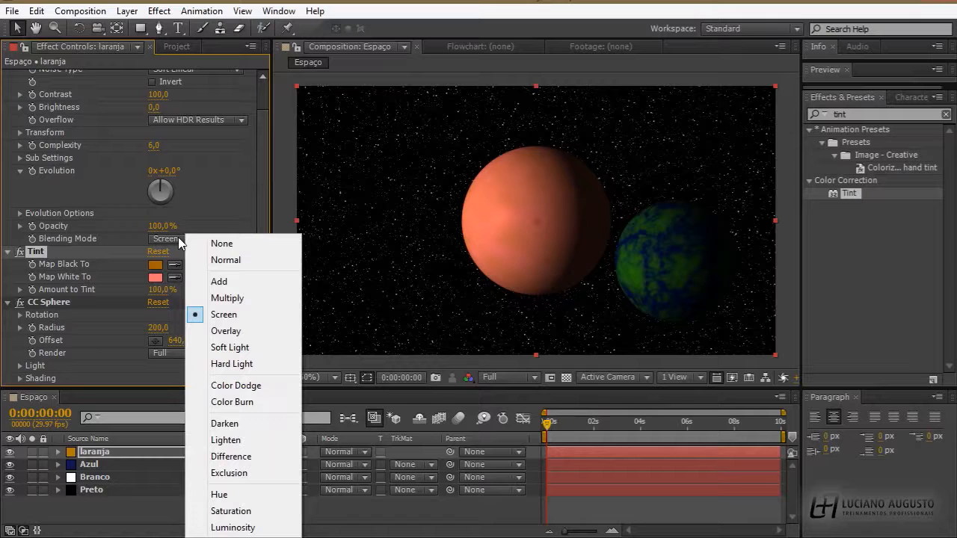
left_click(224, 297)
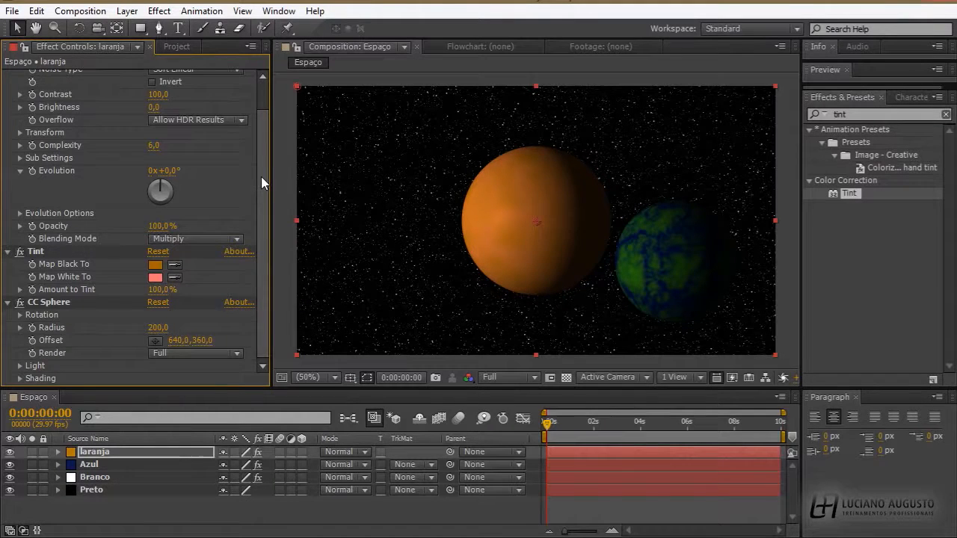
Recolour the laranja layer's Tint, mapping white to a bright red and black to the orange F09300
scroll(261, 177, "up", 2)
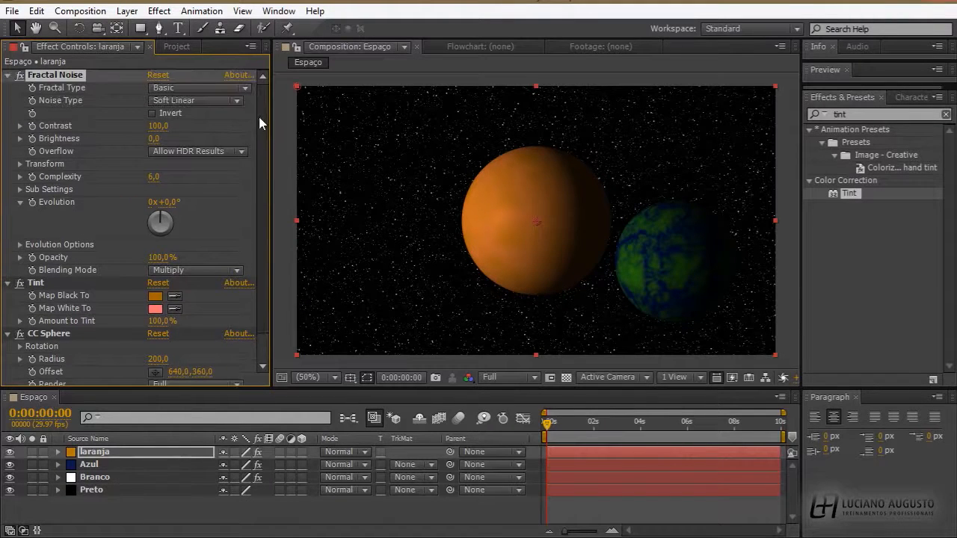
left_click(157, 309)
left_click_drag(463, 217, 468, 208)
left_click(619, 209)
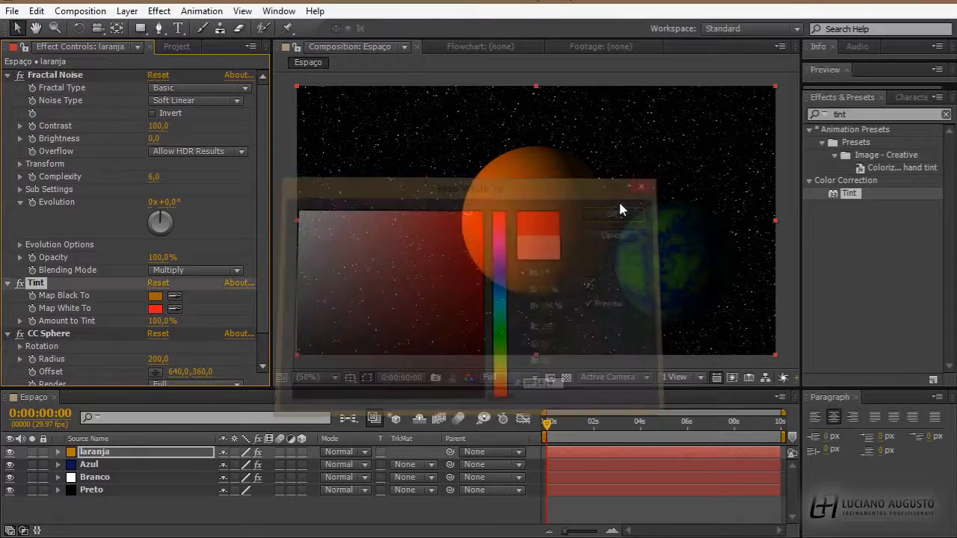
left_click(159, 293)
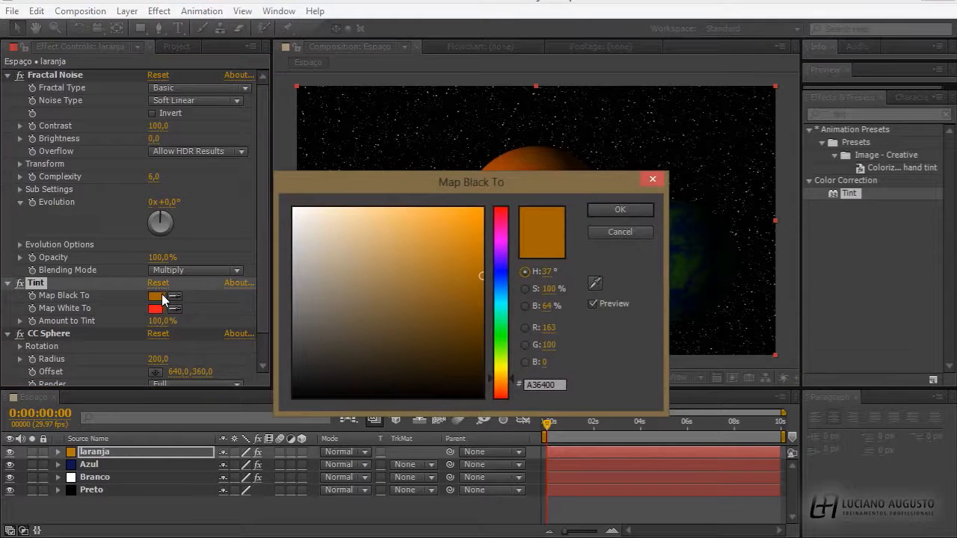
left_click_drag(472, 235, 482, 218)
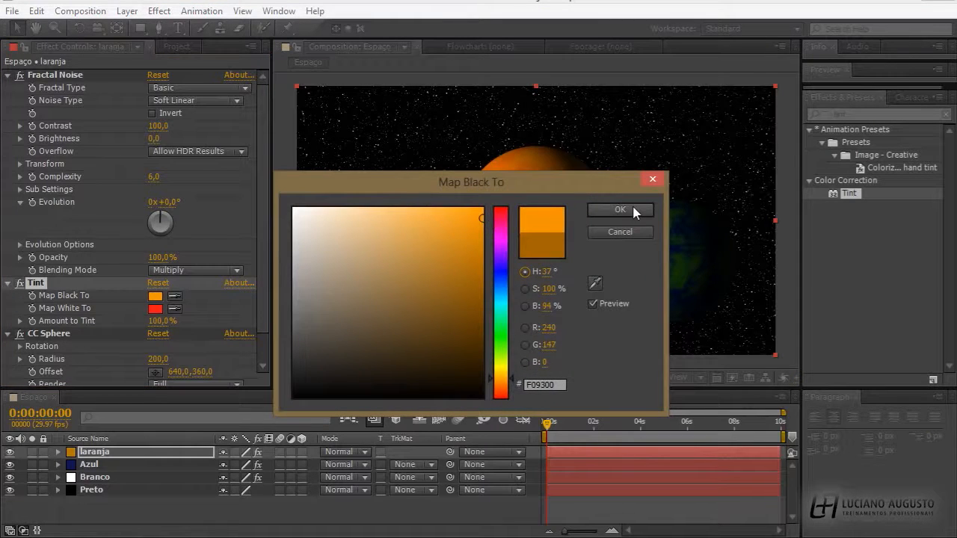
left_click(633, 211)
Set the laranja layer's Fractal Noise Contrast to 926, Brightness to -3 and Transform Scale to 40
left_click_drag(157, 125, 752, 189)
left_click_drag(157, 126, 239, 128)
mouse_move(157, 138)
left_mouse_down()
mouse_move(77, 150)
mouse_move(213, 147)
mouse_move(175, 151)
mouse_move(163, 170)
left_mouse_up()
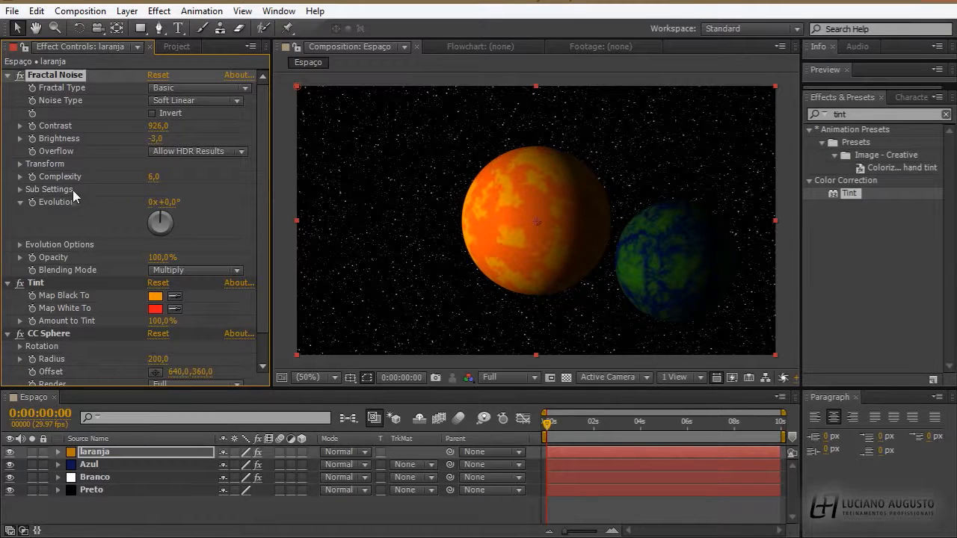
left_click(21, 165)
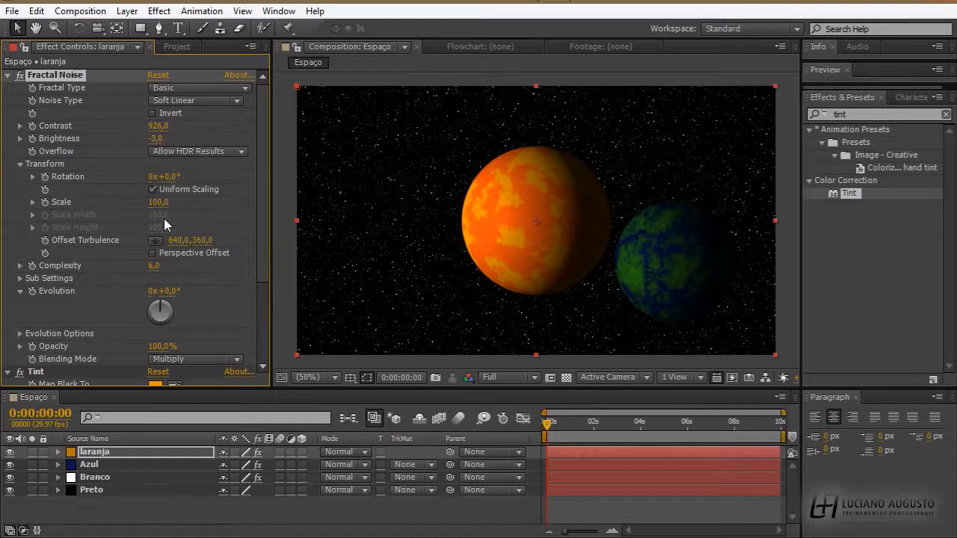
left_click(32, 202)
left_click_drag(155, 201, 99, 203)
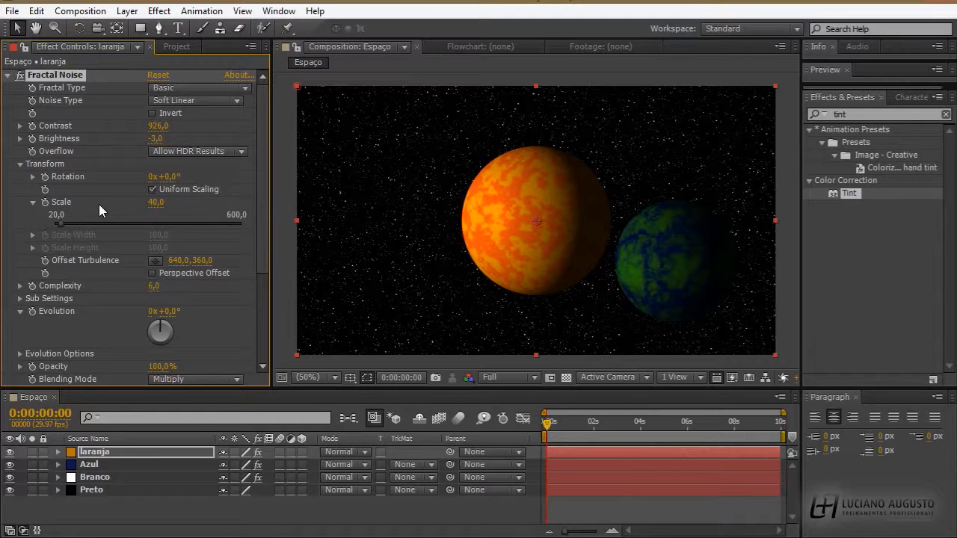
Set the laranja CC Sphere's Light Height to 100 and move the sphere to the upper left with an Offset of about 284, 254
left_click(9, 75)
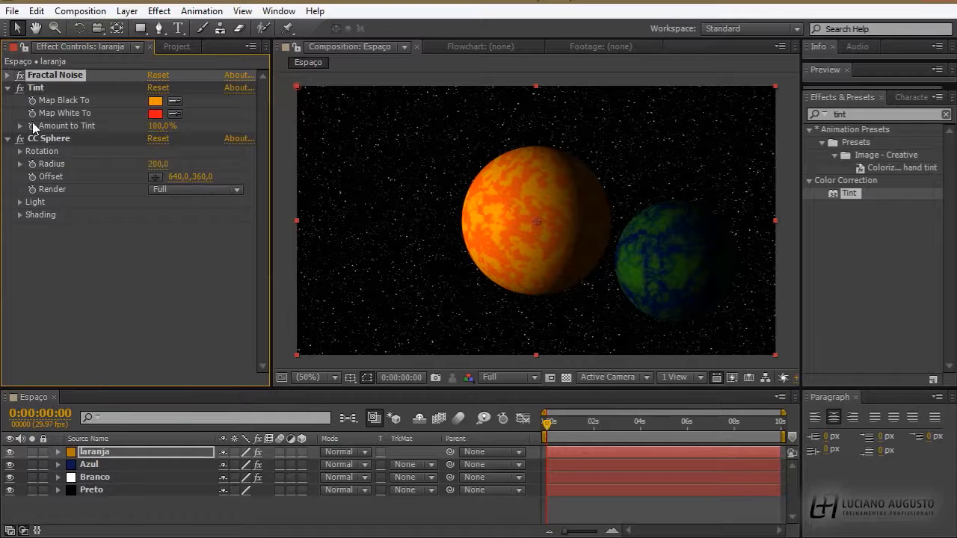
left_click(8, 87)
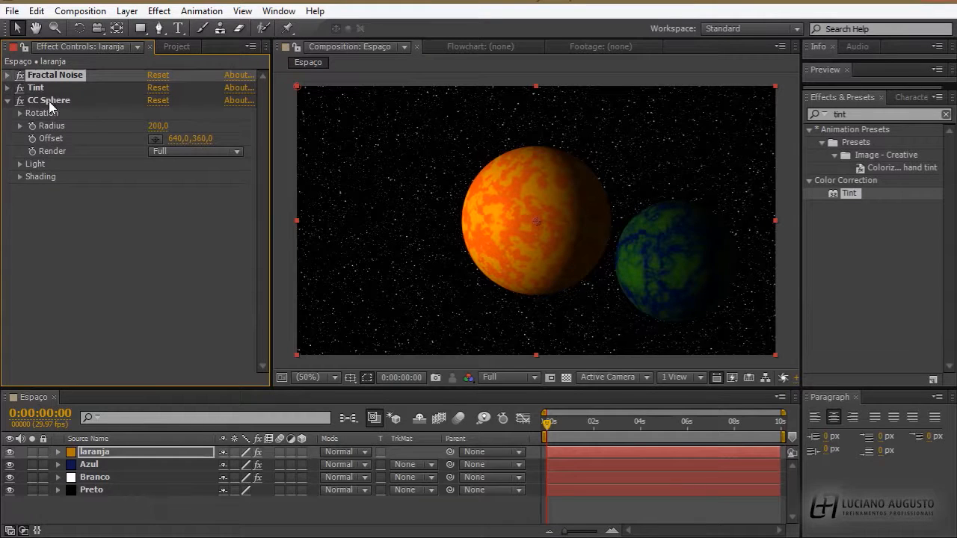
left_click(49, 100)
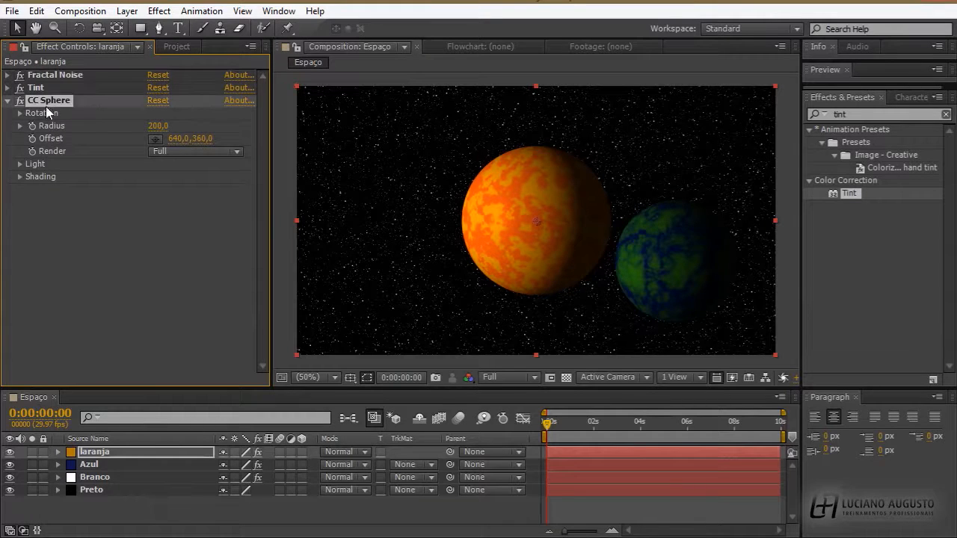
left_click(20, 164)
left_click_drag(151, 201, 231, 203)
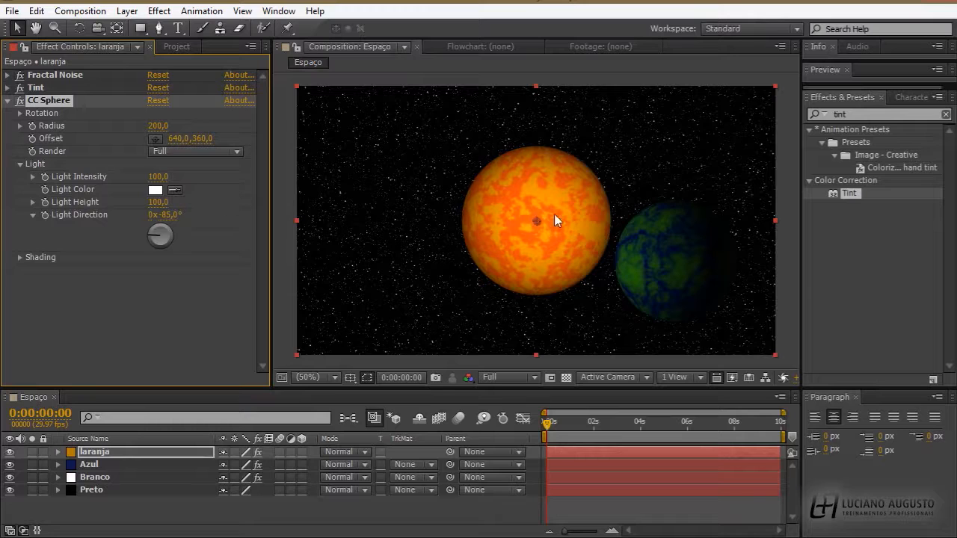
left_click_drag(537, 220, 404, 181)
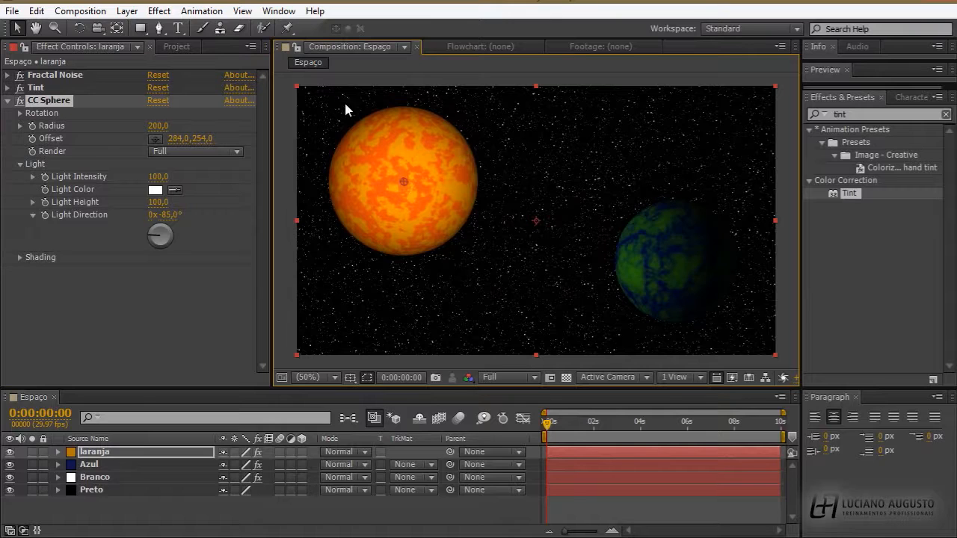
Find the Stylize Glow effect and apply it to the laranja layer's orange sphere
left_click_drag(863, 115, 777, 112)
type("glow")
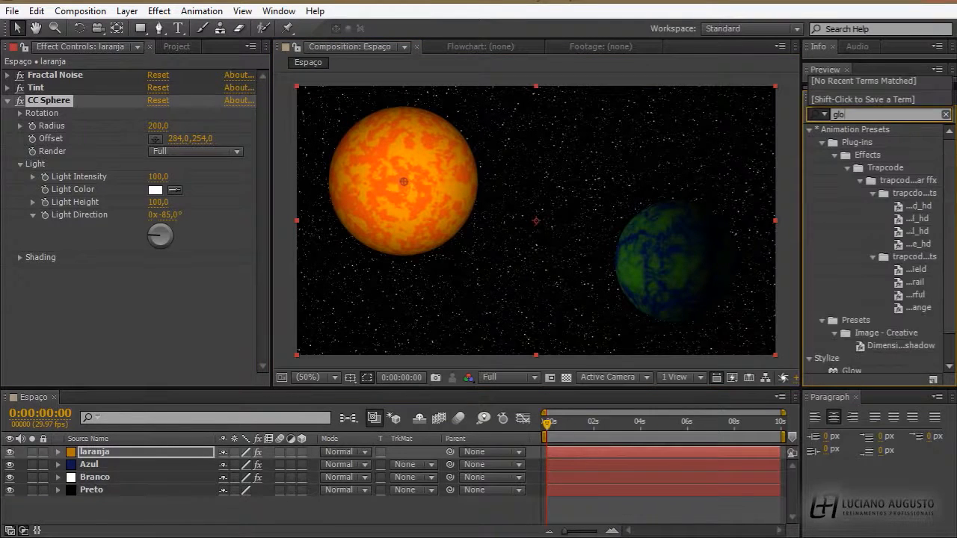
left_click(810, 131)
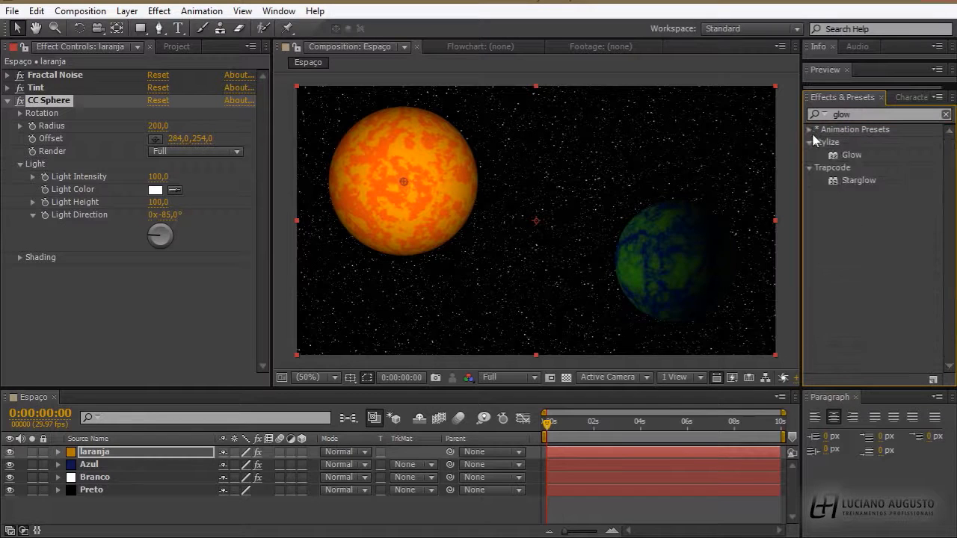
left_click_drag(838, 161, 387, 181)
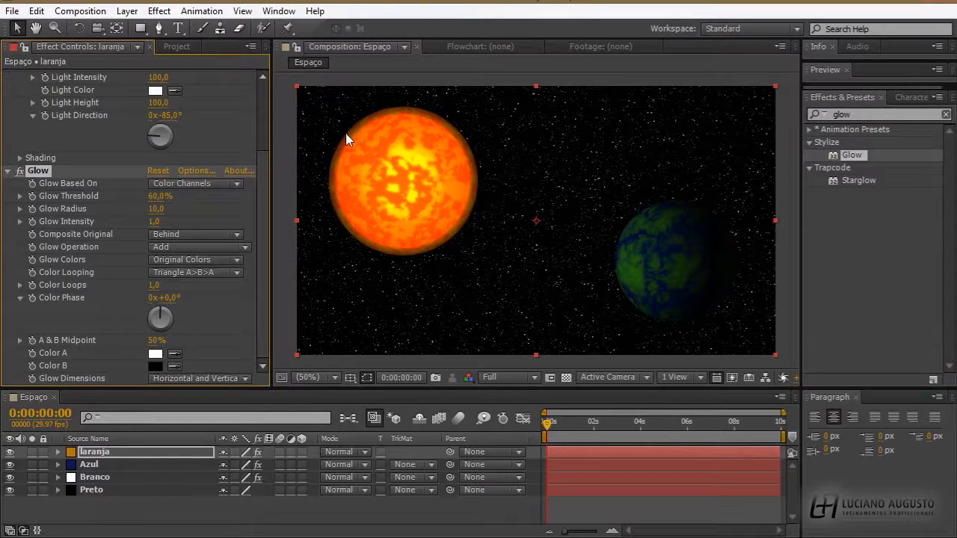
Set the laranja layer's Glow Radius to 192, Glow Threshold to 34.5% and Glow Intensity to 1.2
scroll(8, 105, "up", 3)
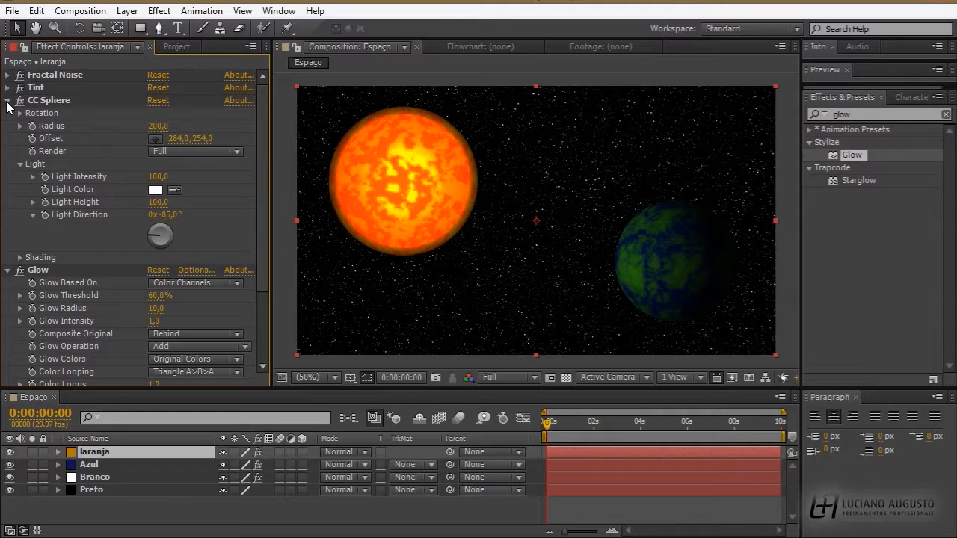
left_click(7, 102)
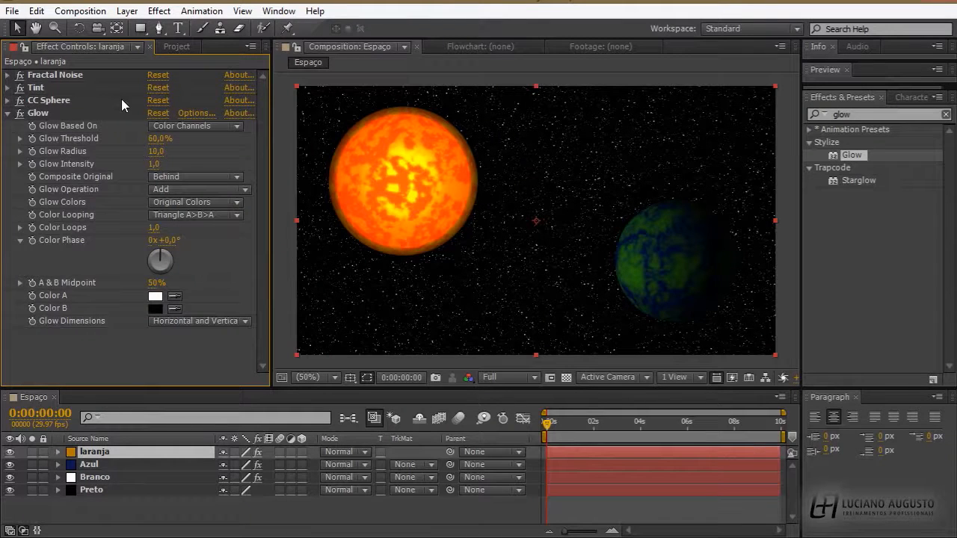
left_click_drag(157, 154, 278, 139)
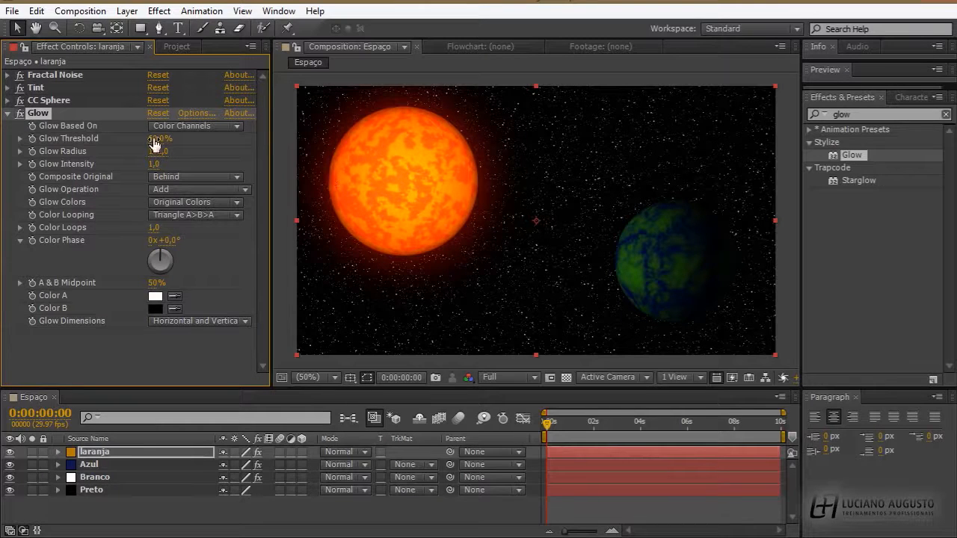
left_click_drag(154, 144, 161, 165)
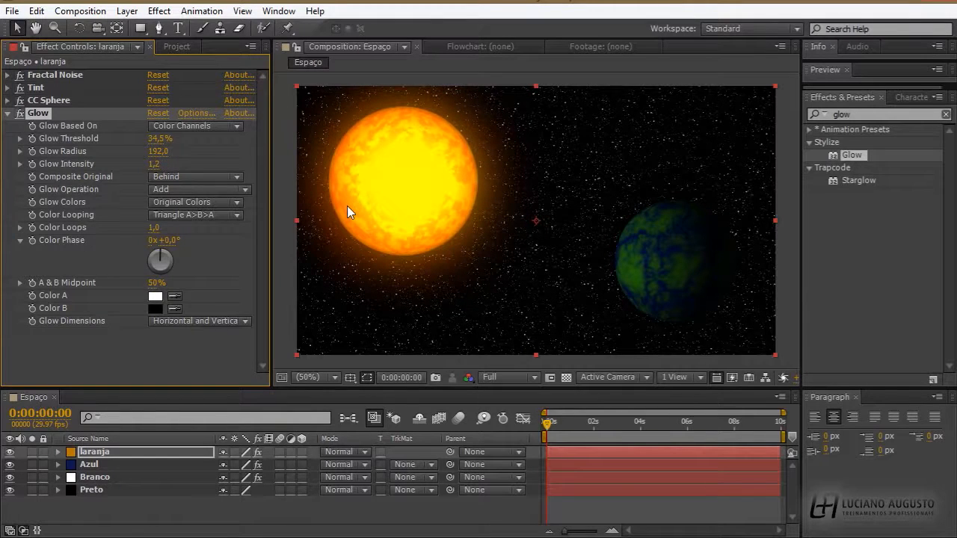
Reposition the Azul layer's CC Sphere planet slightly lower and to the right in the frame
left_click(111, 465)
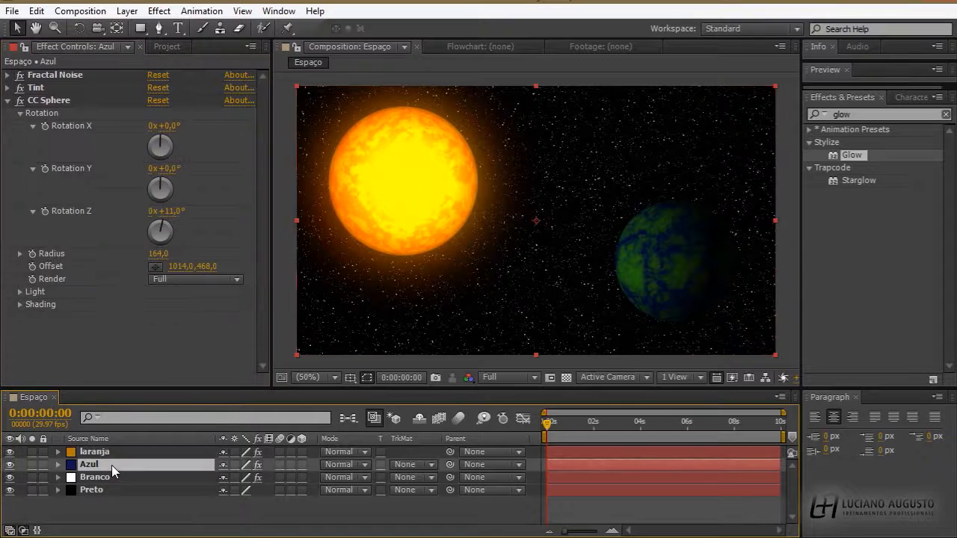
left_click(7, 100)
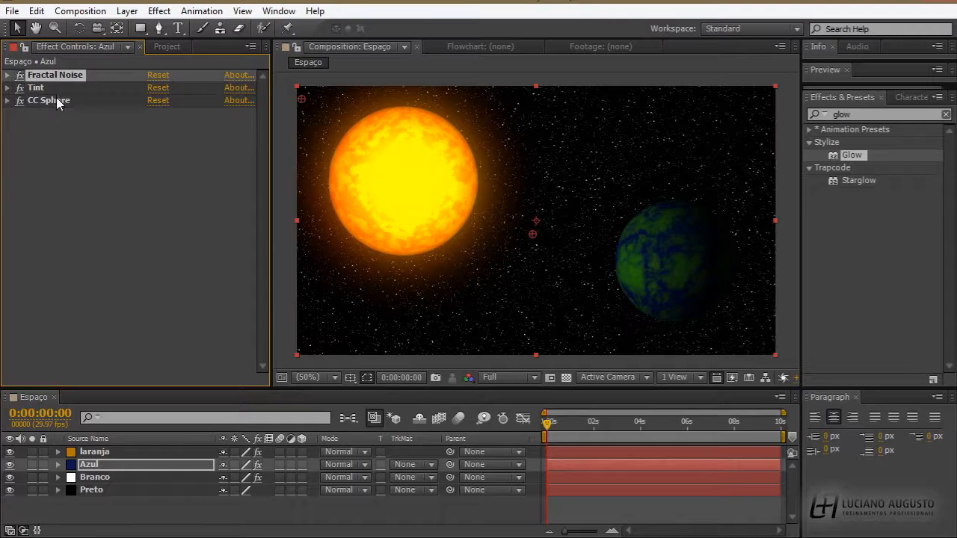
left_click(56, 101)
left_click_drag(677, 261, 681, 274)
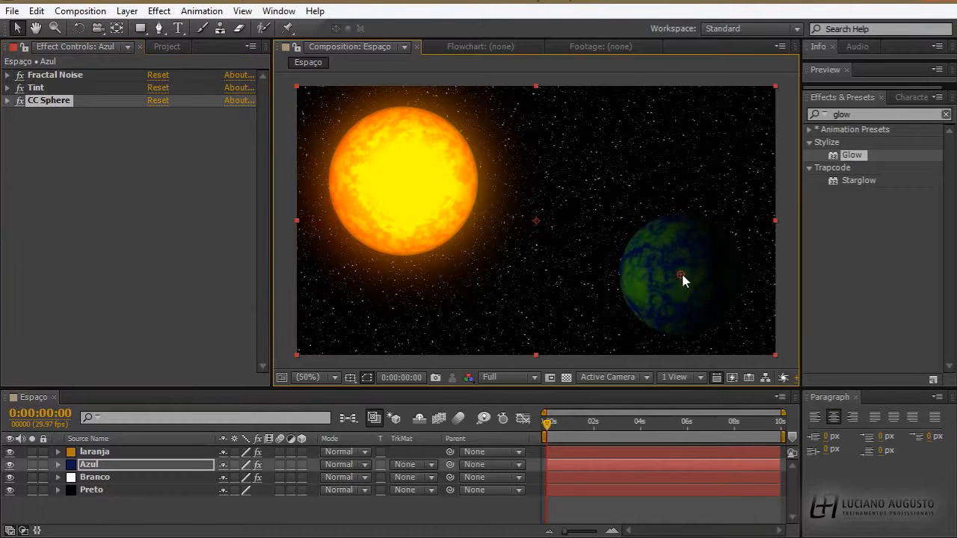
Change the Light Color of the Azul layer's CC Sphere to the orange-yellow FFC437
left_click(7, 101)
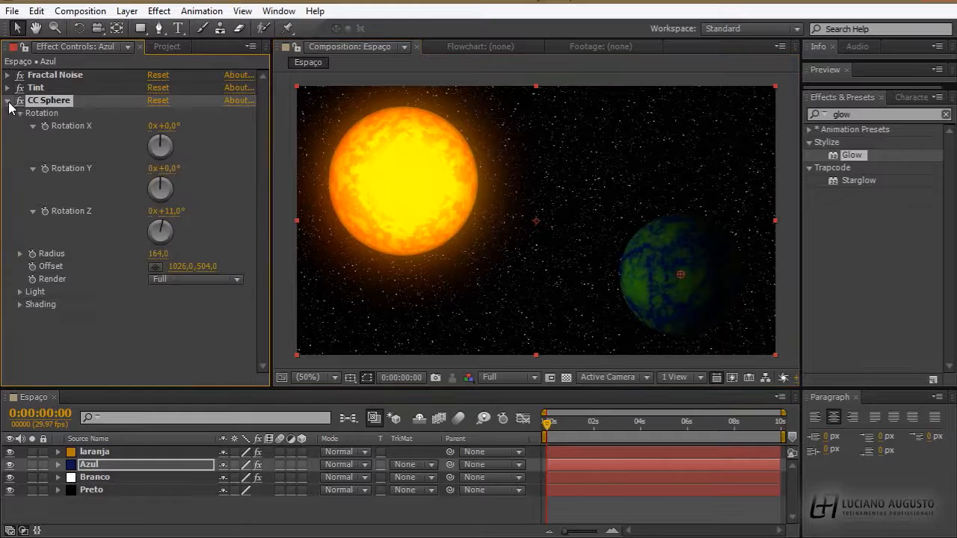
left_click(19, 291)
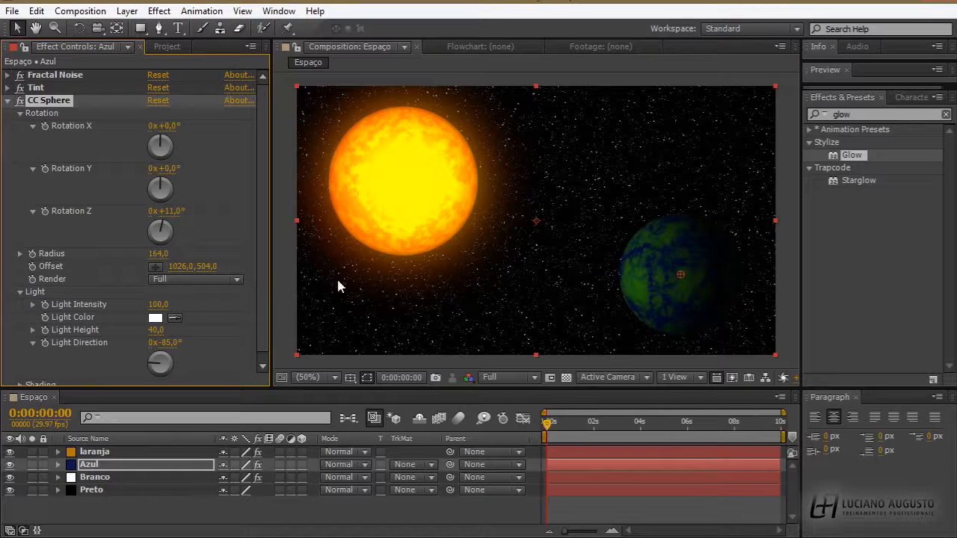
left_click(155, 319)
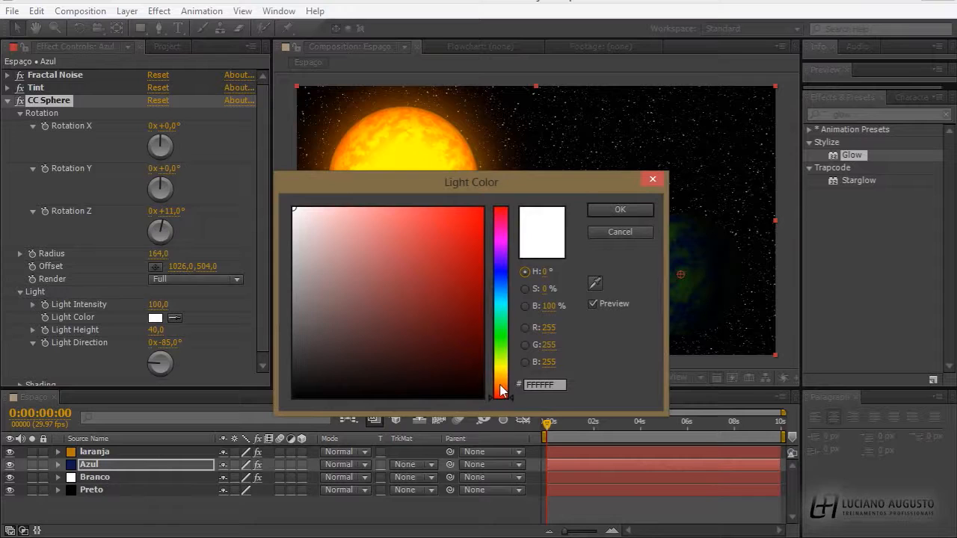
left_click(503, 385)
left_click_drag(503, 385, 500, 376)
left_click_drag(382, 264, 400, 207)
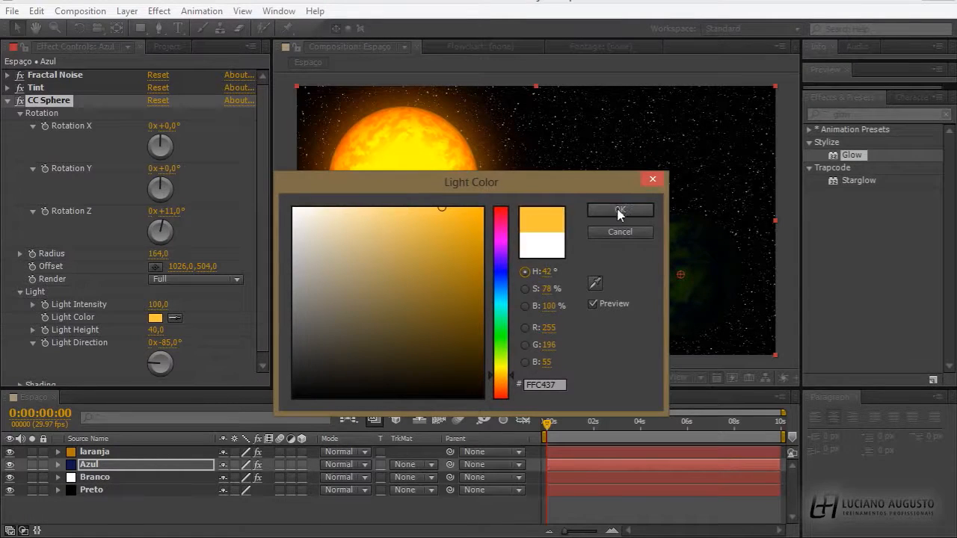
left_click(617, 212)
Set the Azul sphere's Light Intensity to 228 and its Light Direction to -69°
left_click_drag(157, 304, 232, 296)
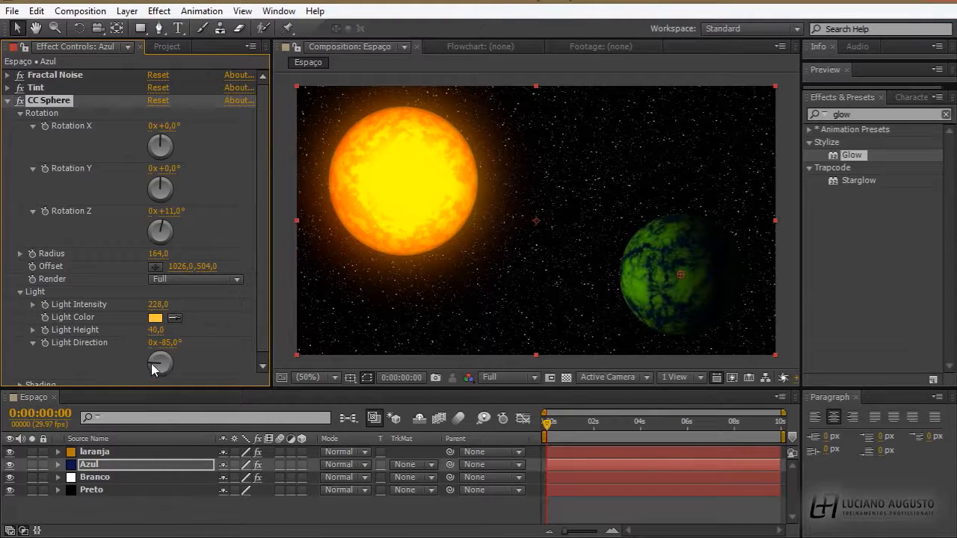
left_click_drag(152, 363, 152, 359)
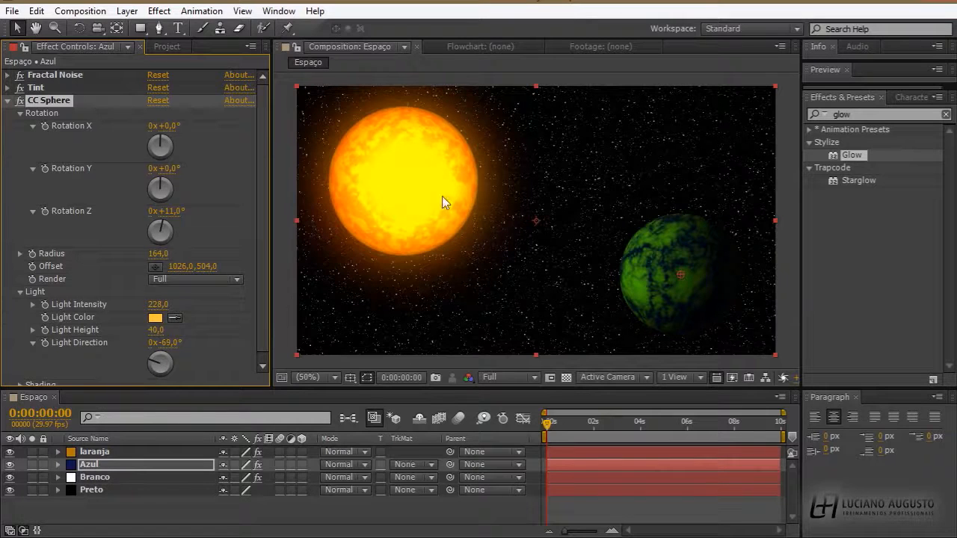
Move the laranja layer's CC Sphere sun slightly to the right and down in the frame, then collapse its Glow settings
left_click(126, 453)
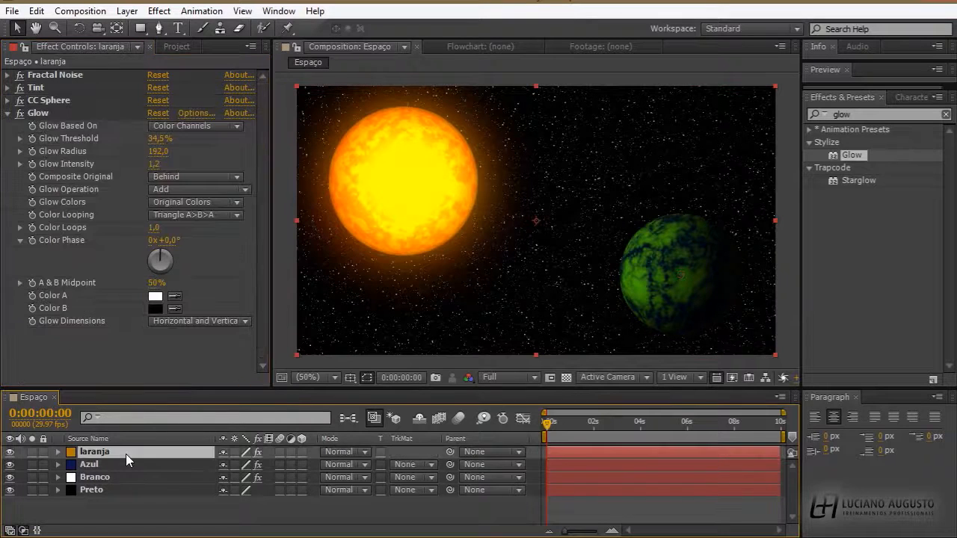
left_click(48, 100)
left_click_drag(404, 181, 440, 187)
left_click(7, 114)
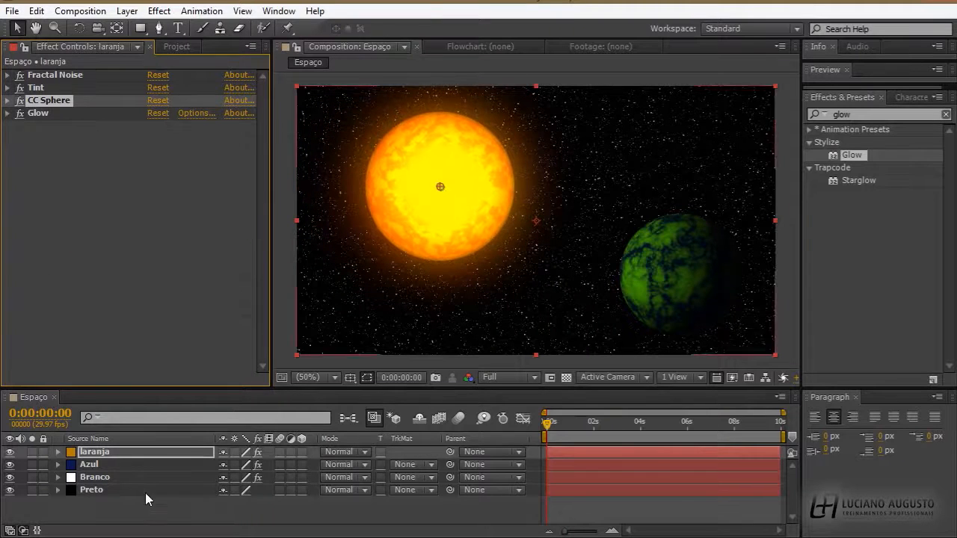
Add a new adjustment layer above all the layers of the Espaço composition
left_click(145, 511)
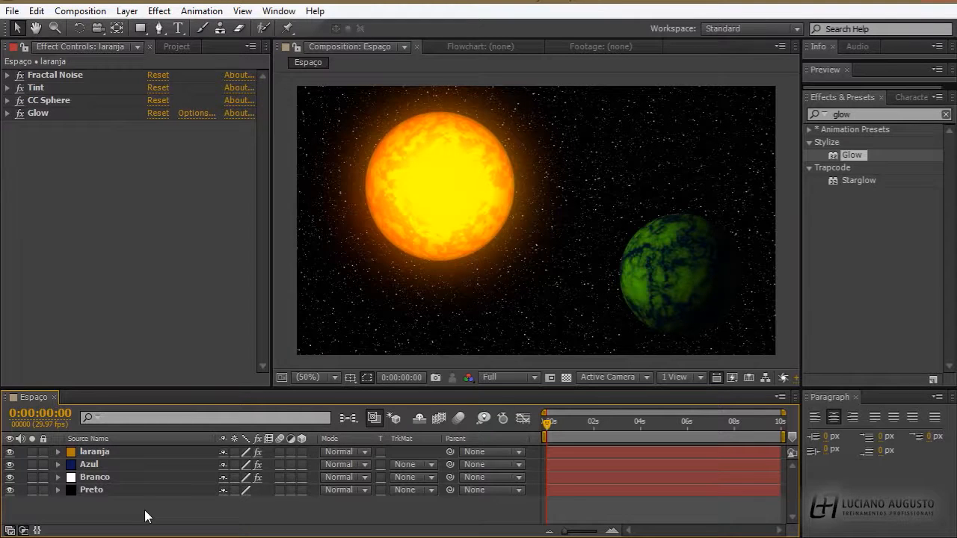
right_click(144, 516)
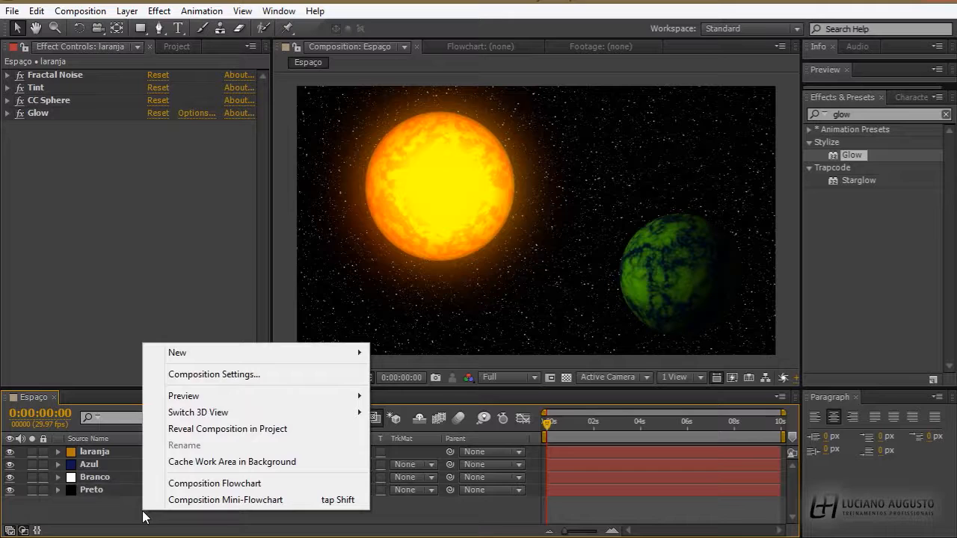
mouse_move(351, 352)
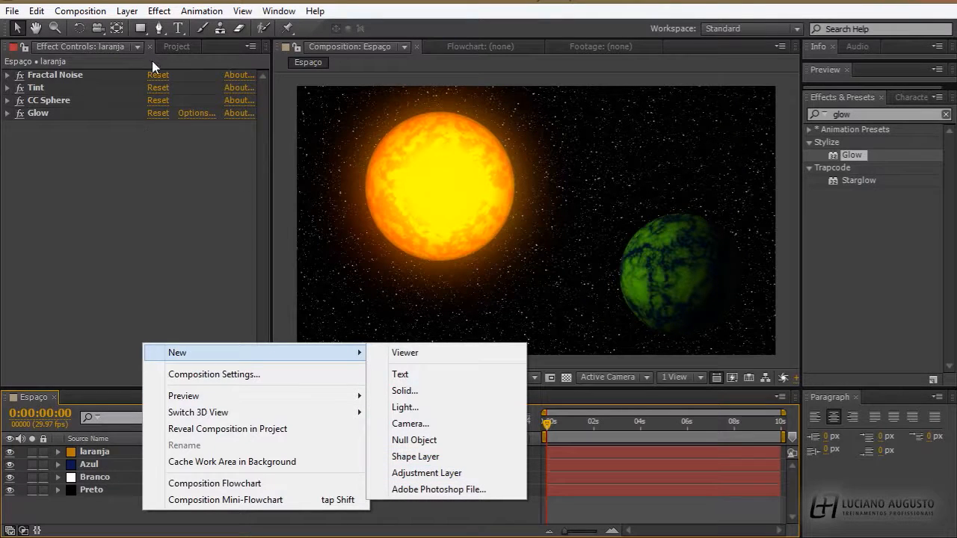
left_click(127, 12)
left_click(127, 11)
mouse_move(220, 33)
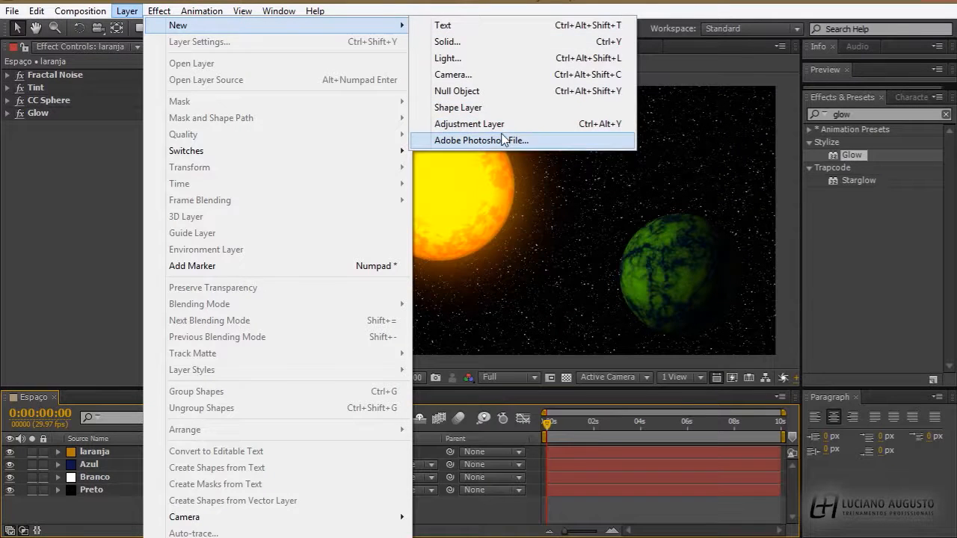
left_click(489, 124)
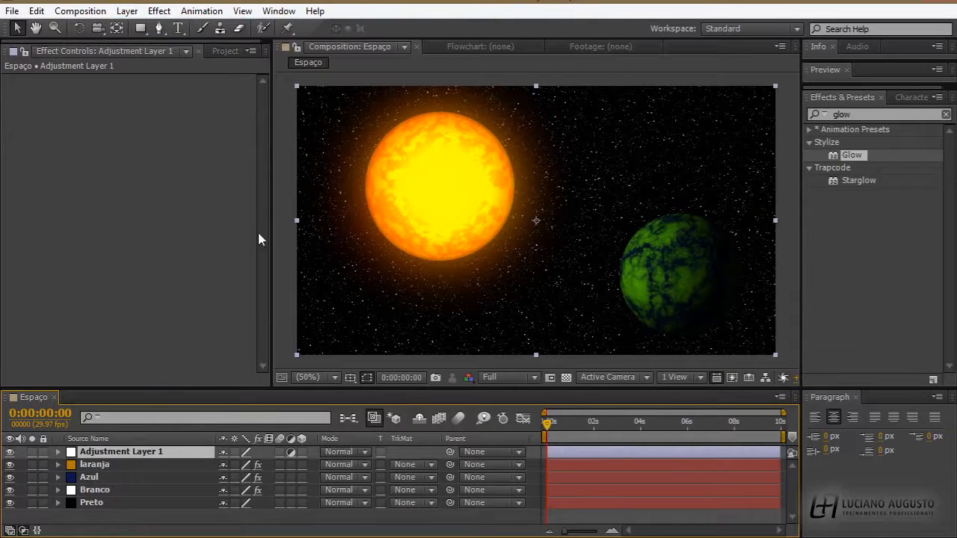
Find the Lens Flare effect and apply it to the adjustment layer, with the Flare Center on the sun at about 418, 260
left_click(859, 114)
type("lens fl")
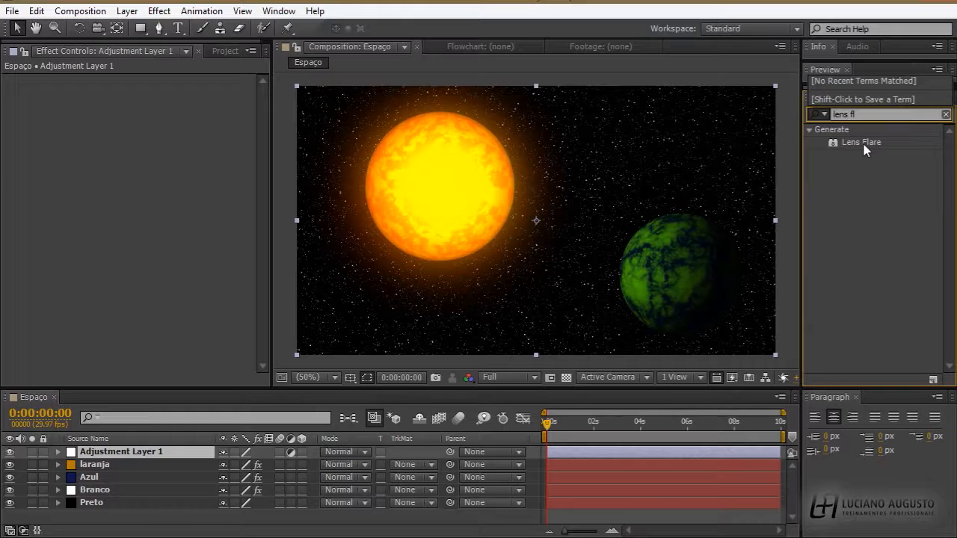
left_click_drag(863, 143, 454, 184)
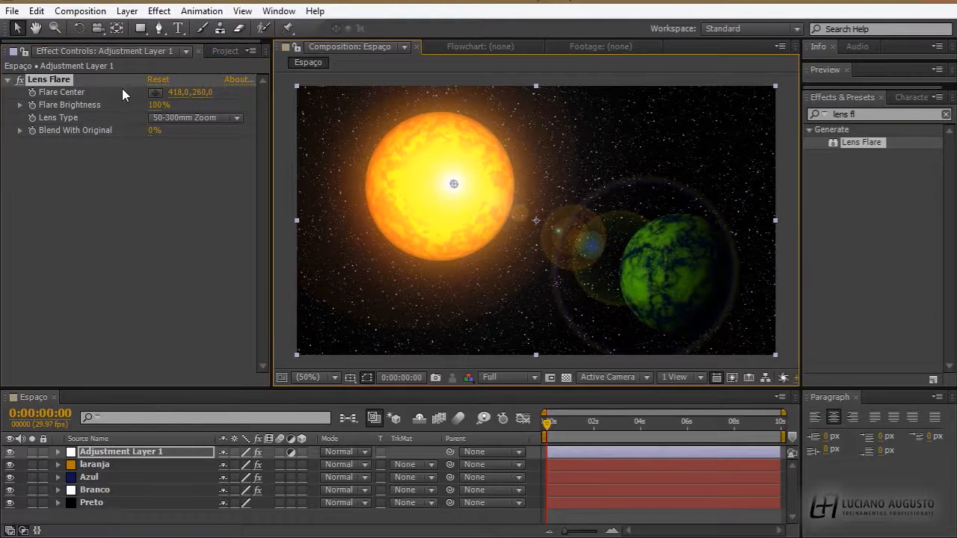
Set the Lens Flare's brightness to 112% and Blend With Original to 40%, and shift the Flare Center to about 410, 270
mouse_move(158, 105)
left_mouse_down()
mouse_move(194, 98)
mouse_move(164, 105)
left_mouse_up()
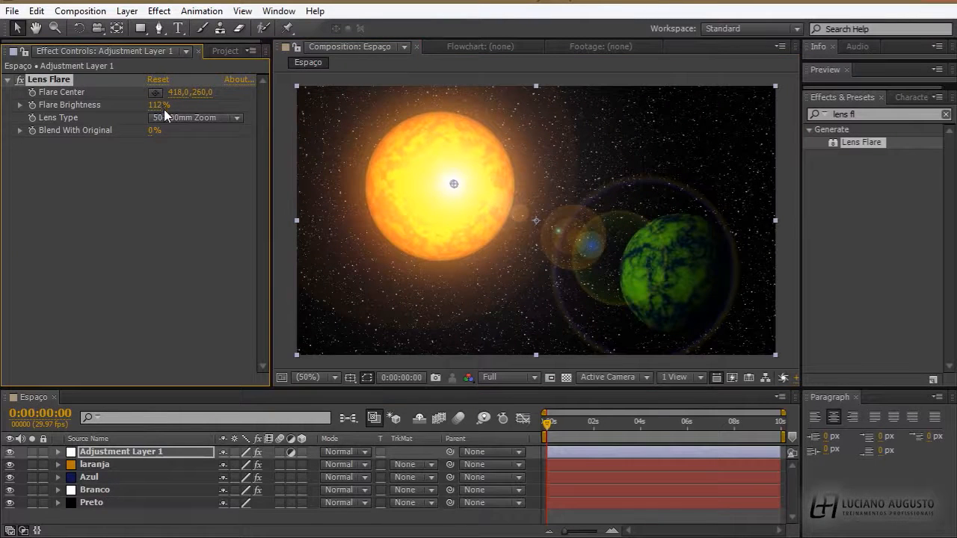
left_click_drag(153, 131, 174, 128)
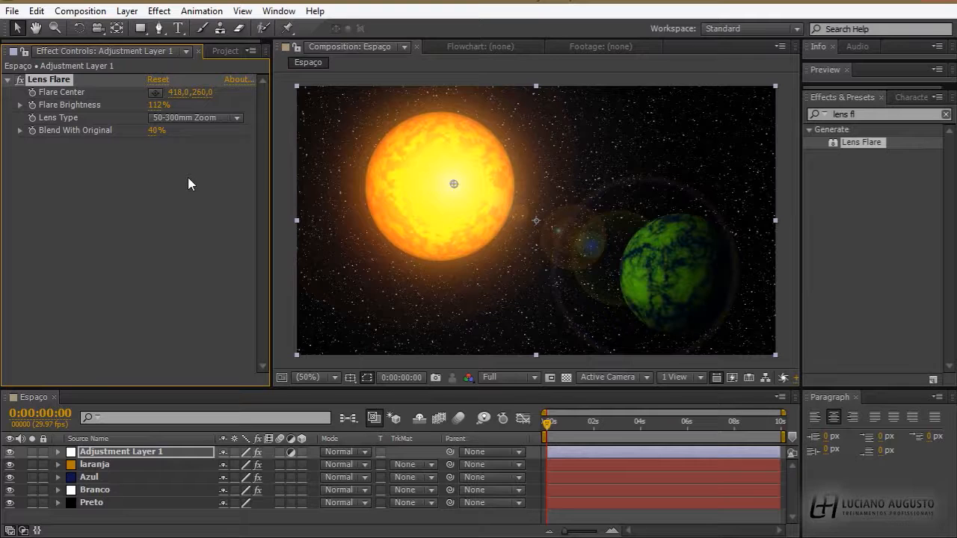
left_click_drag(452, 187, 452, 192)
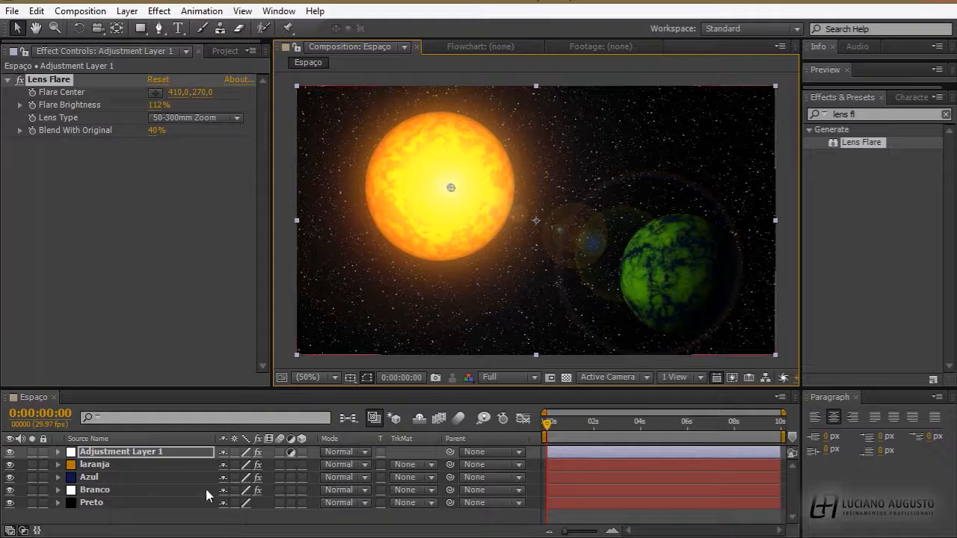
Turn the adjustment property of Adjustment Layer 1 off and back on to compare the result
left_click(291, 451)
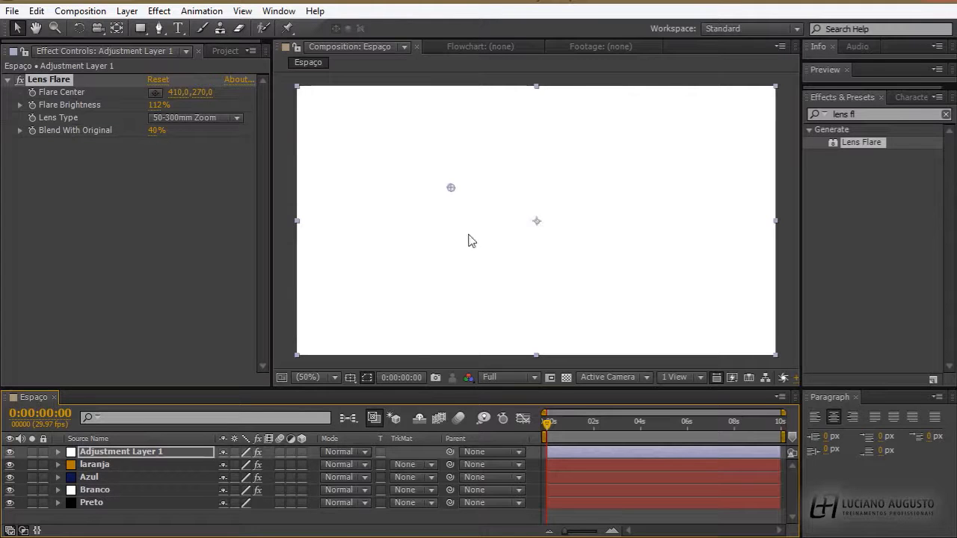
left_click(291, 451)
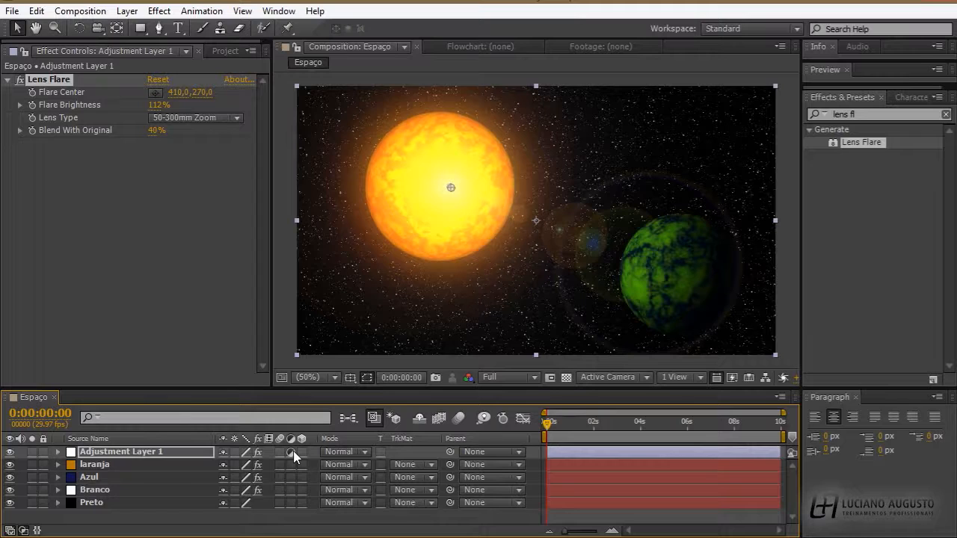
Select Adjustment Layer 1 and the Branco layer together and set their blending mode to Screen
left_click(173, 490)
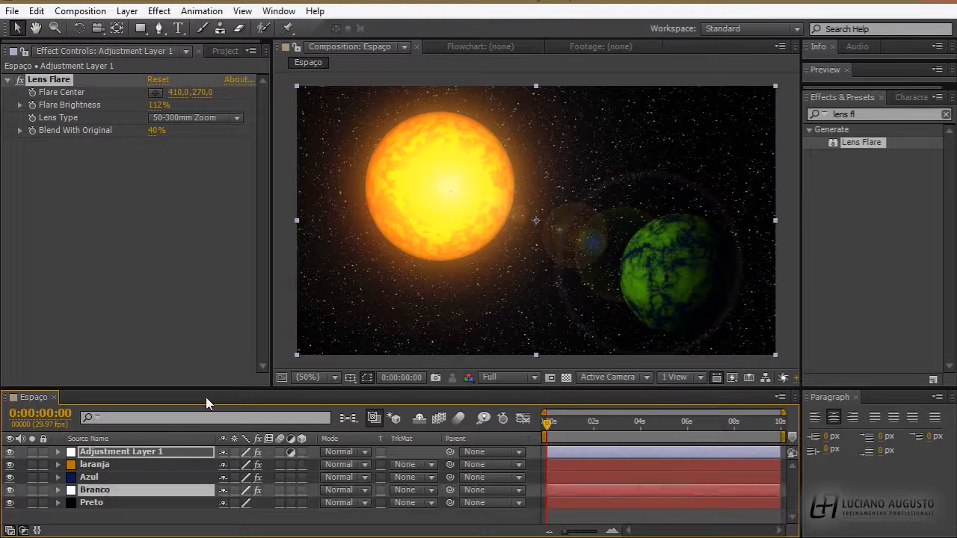
left_click(141, 452, "ctrl")
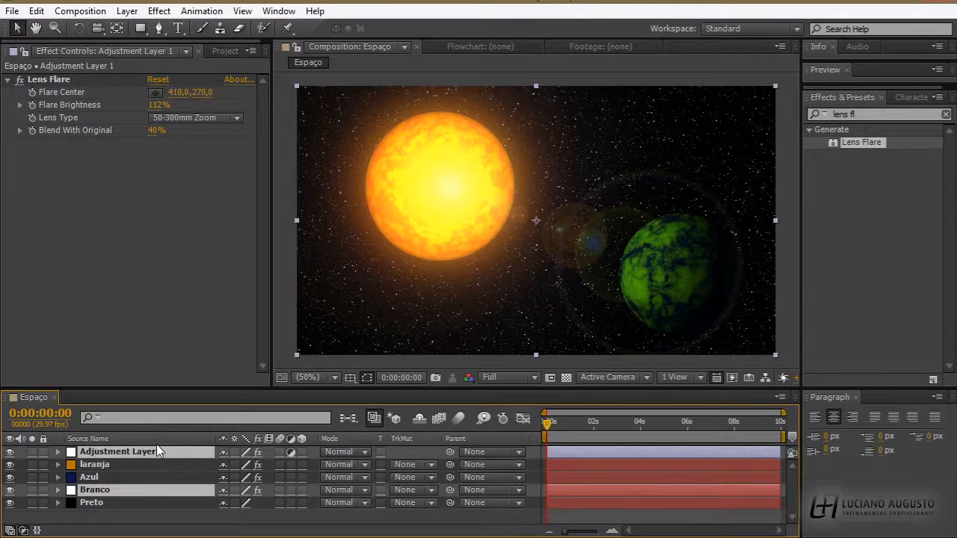
left_click(338, 453)
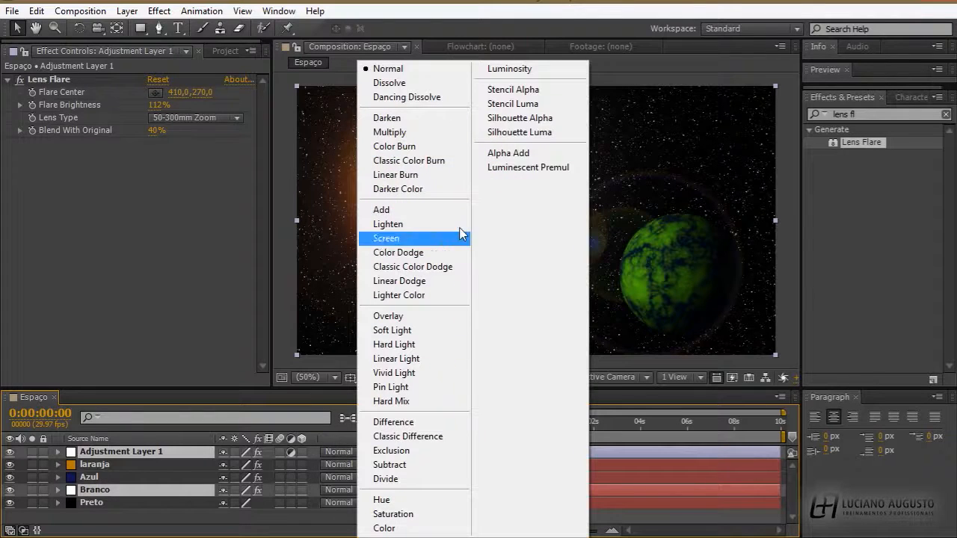
left_click(403, 238)
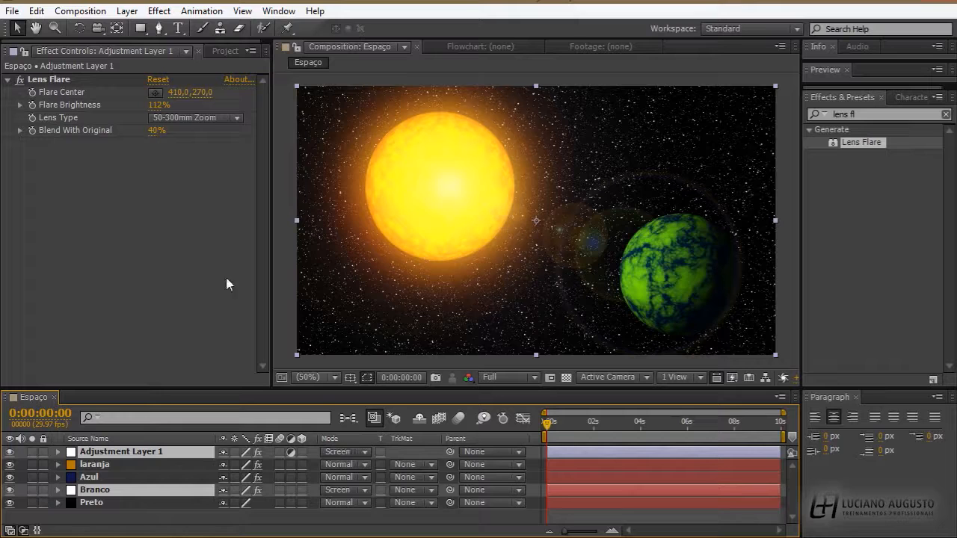
Try the Add blending mode on Adjustment Layer 1 and the Branco layer
left_click(342, 451)
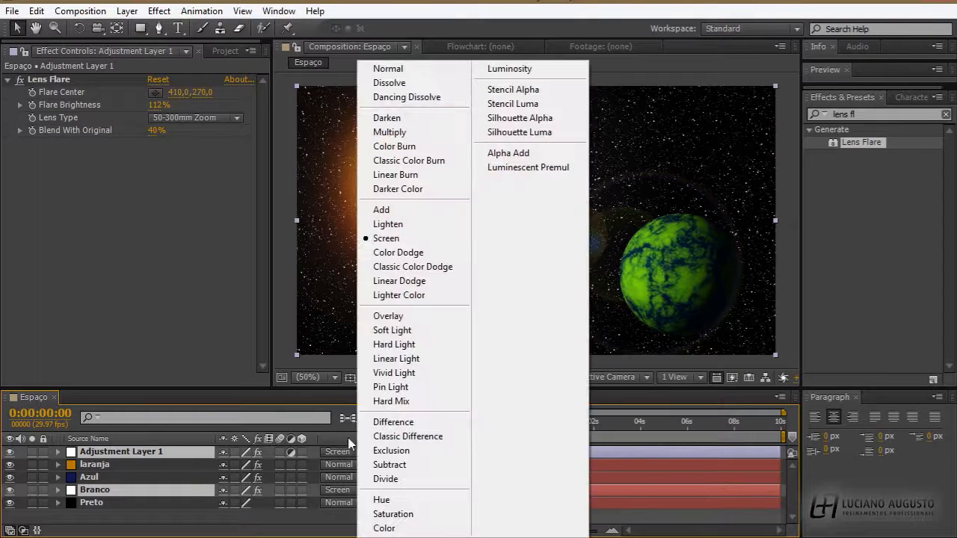
left_click(439, 211)
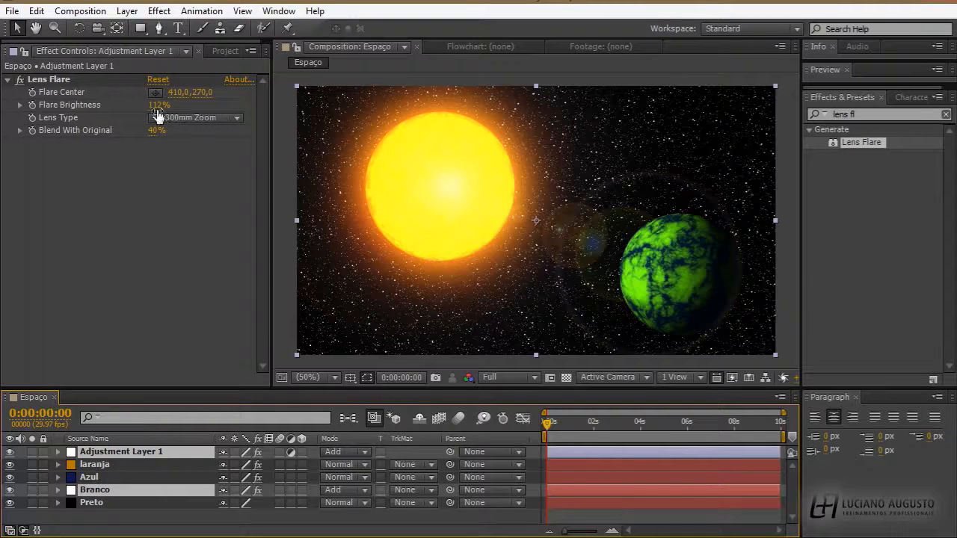
Return both layers to Screen blending and set the Lens Flare's Blend With Original to 7% and Flare Brightness to 89%
mouse_move(155, 131)
left_mouse_down()
mouse_move(133, 133)
mouse_move(183, 131)
mouse_move(159, 125)
left_mouse_up()
left_click(325, 454)
left_click(336, 478)
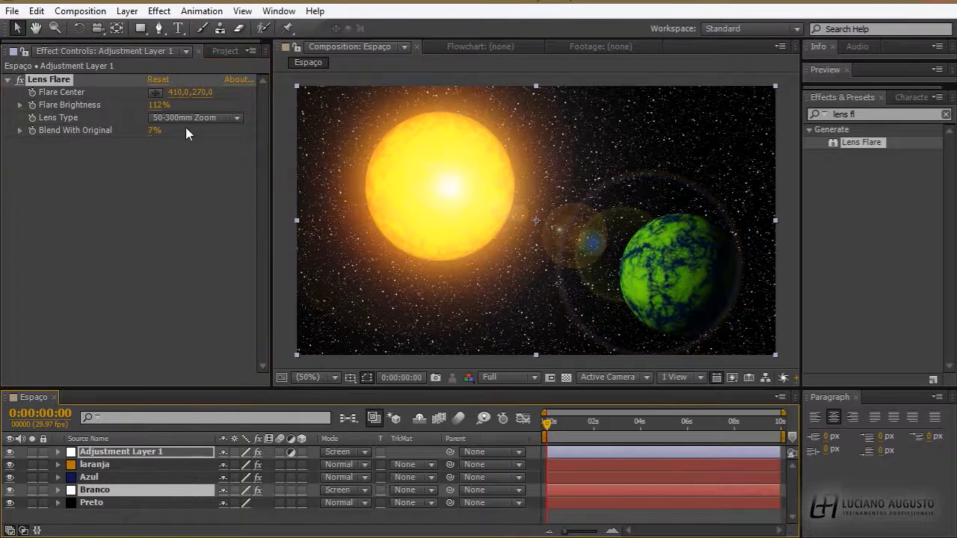
mouse_move(156, 105)
left_mouse_down()
mouse_move(129, 107)
mouse_move(142, 113)
left_mouse_up()
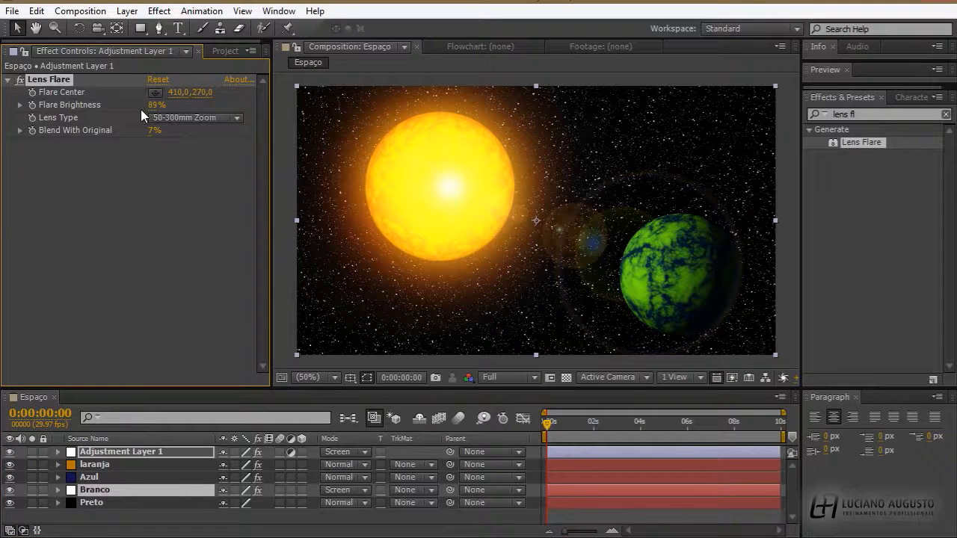